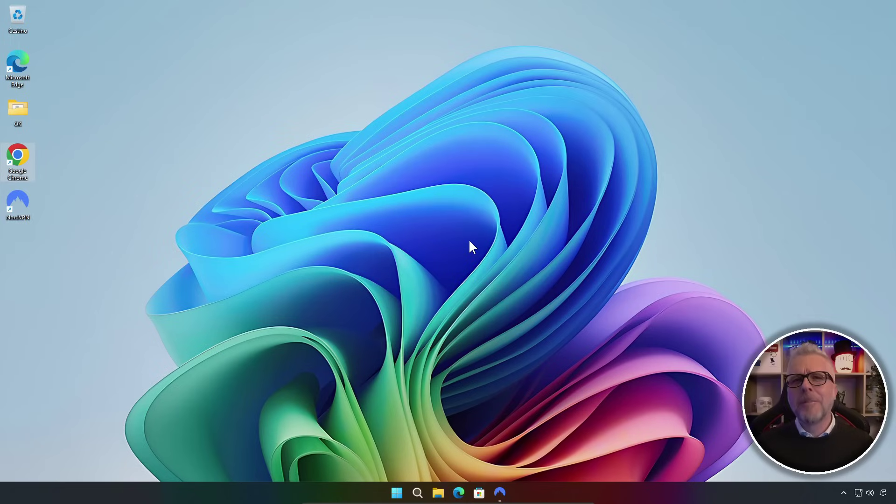
Open Google Chrome, search the web for "gentiluomo digitale" and open the Gentiluomo Digitale home page
{"action": "double_click", "coordinate": [34, 157]}
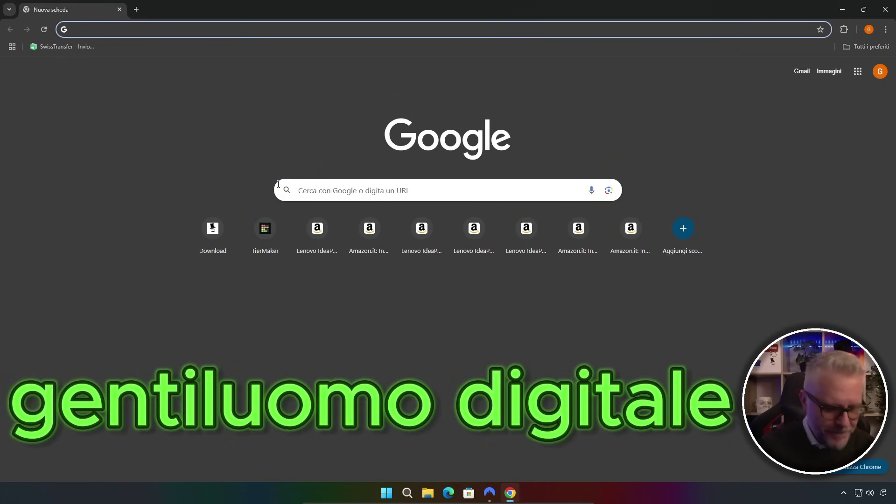
{"action": "type", "text": "gentiluomo"}
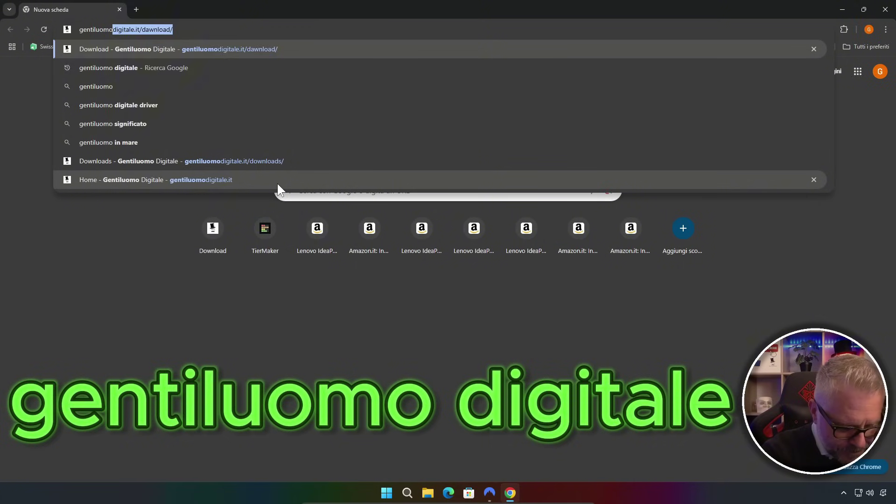
{"action": "type", "text": " digitale"}
{"action": "key", "text": "Return"}
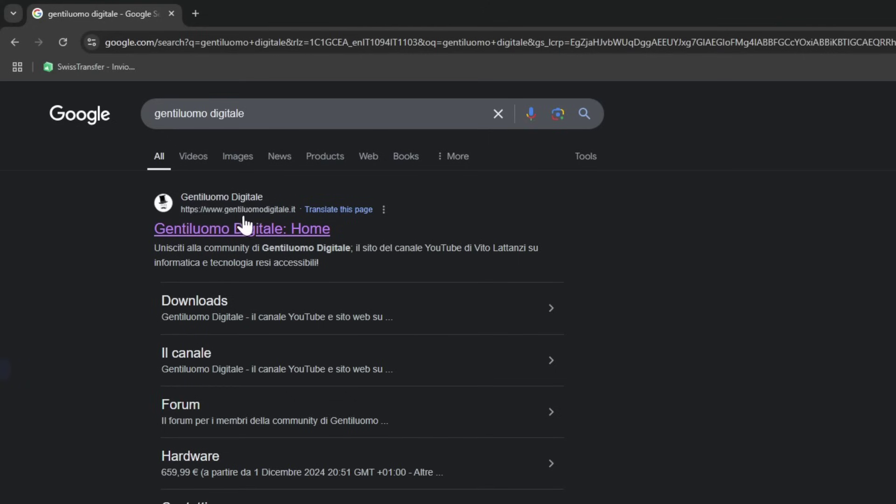
{"action": "left_click", "coordinate": [253, 237]}
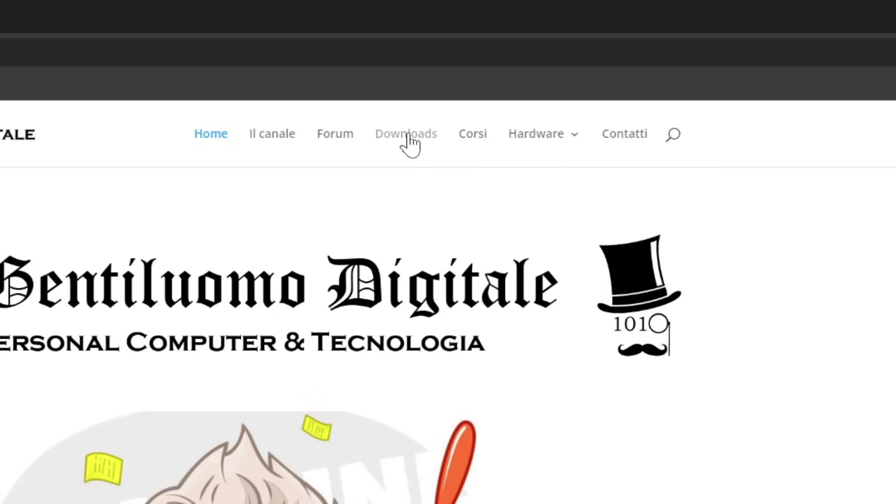
Open the site's Downloads section and find the Rufus 4.6 + CTT entry
{"action": "left_click", "coordinate": [407, 135]}
{"action": "scroll", "coordinate": [394, 223], "scroll_direction": "down", "scroll_amount": 10}
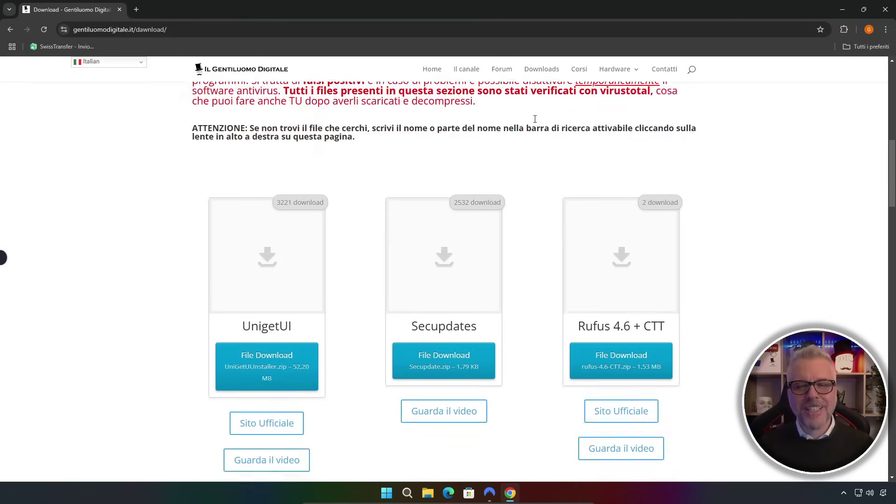
{"action": "scroll", "coordinate": [535, 118], "scroll_direction": "down", "scroll_amount": 2}
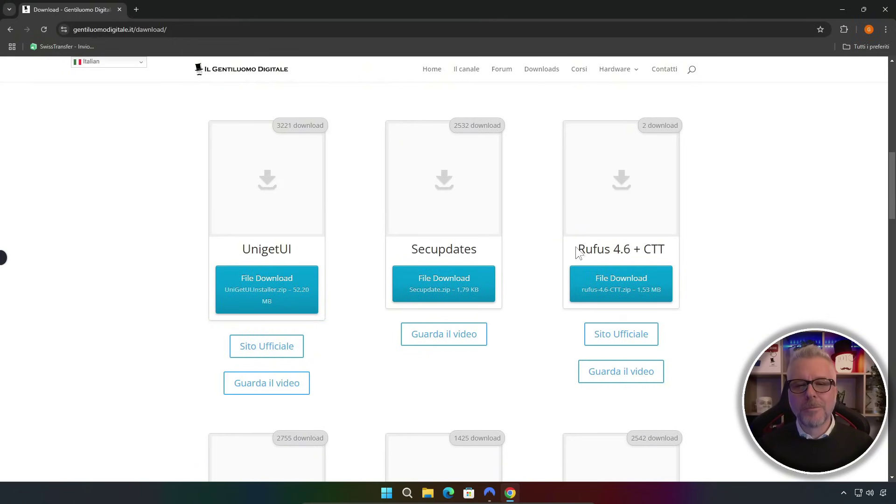
{"action": "left_click_drag", "start_coordinate": [578, 249], "coordinate": [673, 255]}
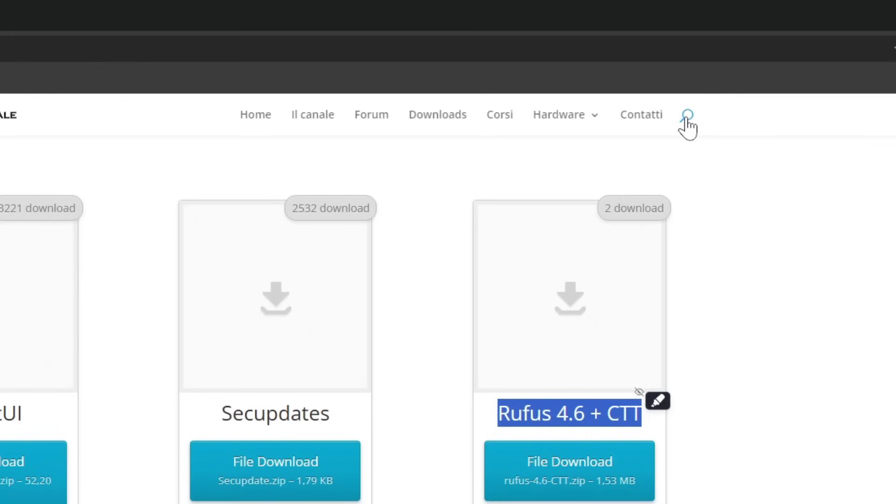
Search the site for "ctt" and download Rufus 4.6 + CTT from the results
{"action": "left_click", "coordinate": [685, 118]}
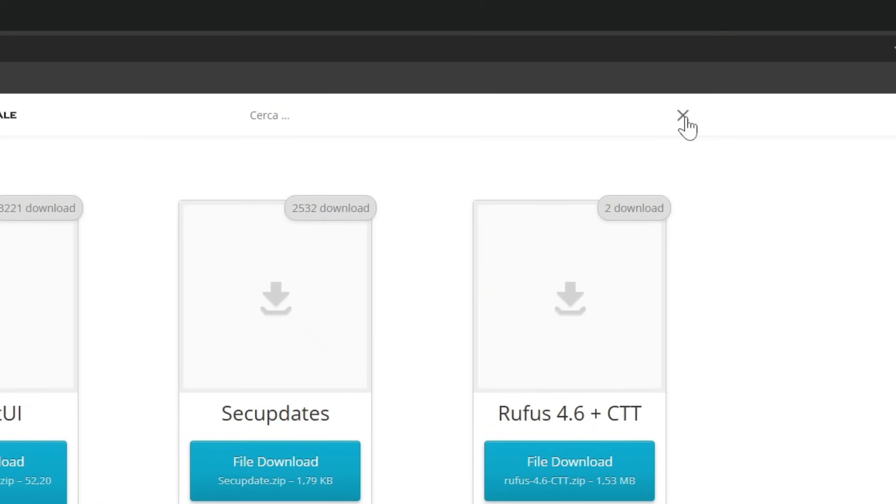
{"action": "left_click", "coordinate": [591, 120]}
{"action": "type", "text": "ctt"}
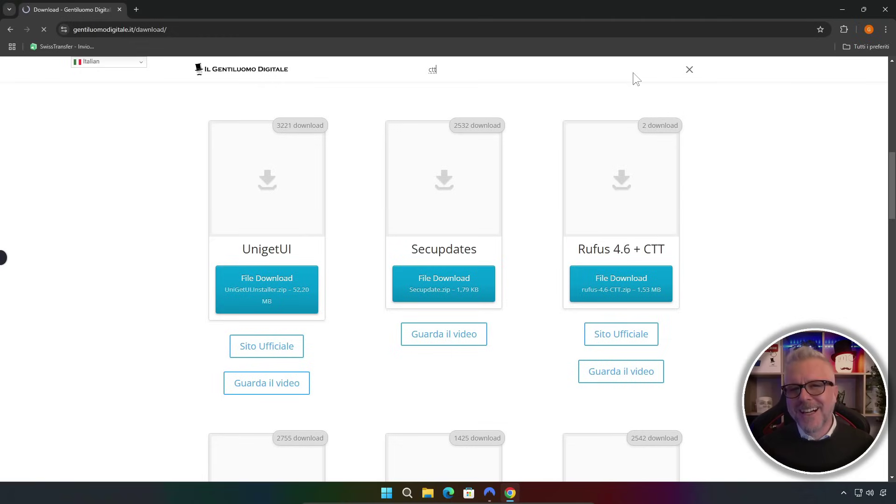
{"action": "key", "text": "Return"}
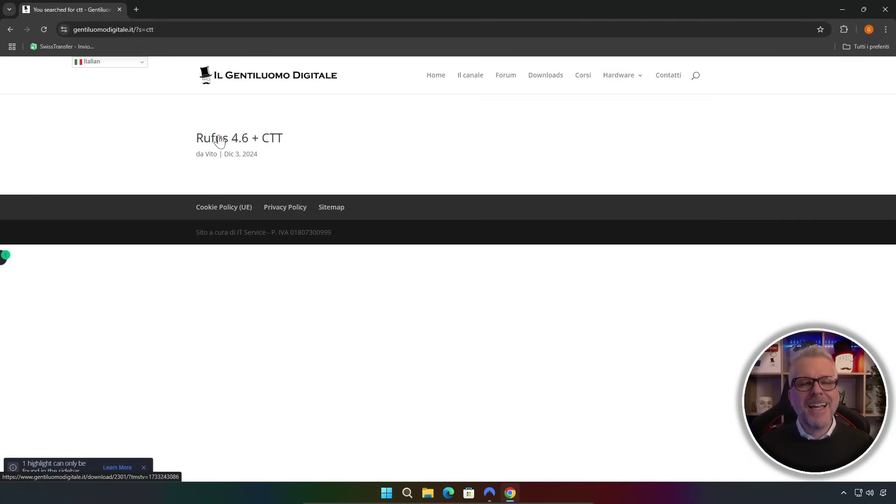
{"action": "left_click", "coordinate": [243, 143]}
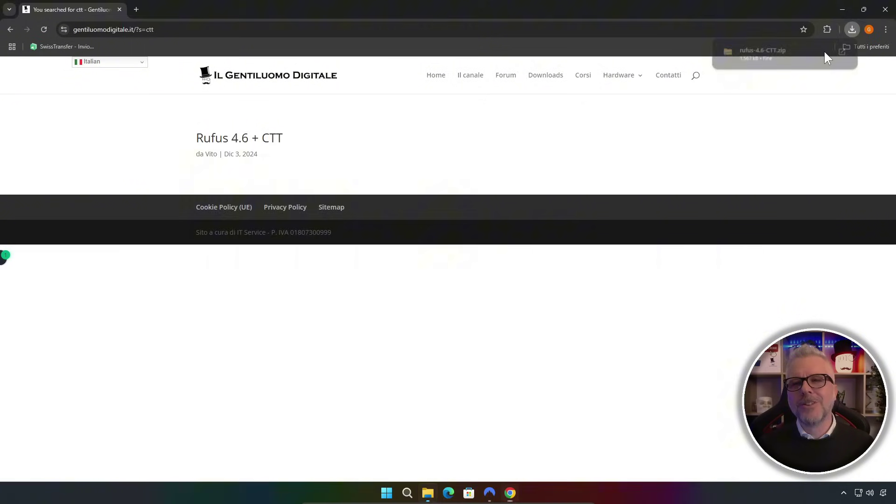
Open the downloaded rufus-4.6-CTT archive and copy ctt, iso download and rufus-4.6_x86 to the desktop
{"action": "left_click", "coordinate": [783, 81]}
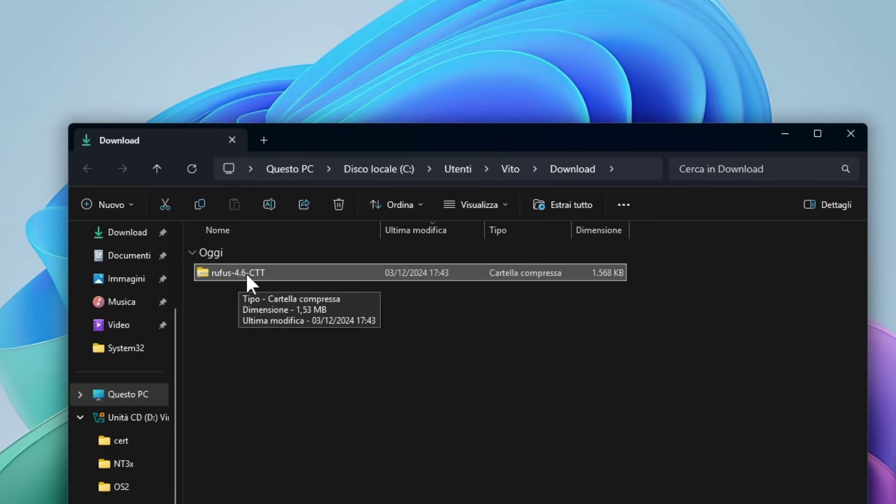
{"action": "double_click", "coordinate": [247, 275]}
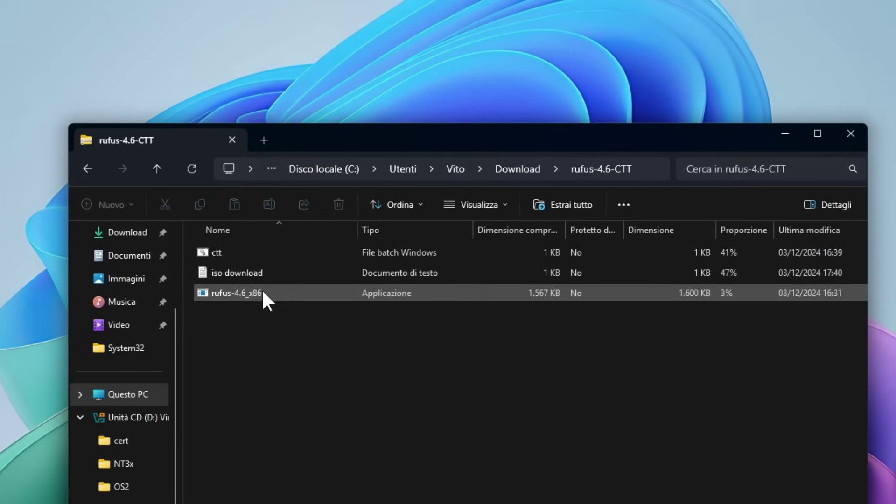
{"action": "left_click_drag", "start_coordinate": [239, 300], "coordinate": [0, 272]}
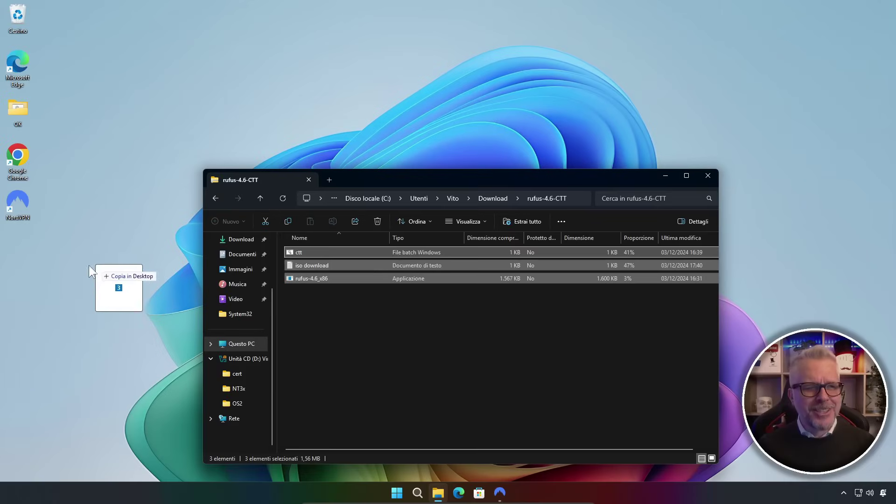
{"action": "left_click_drag", "start_coordinate": [89, 265], "coordinate": [13, 245]}
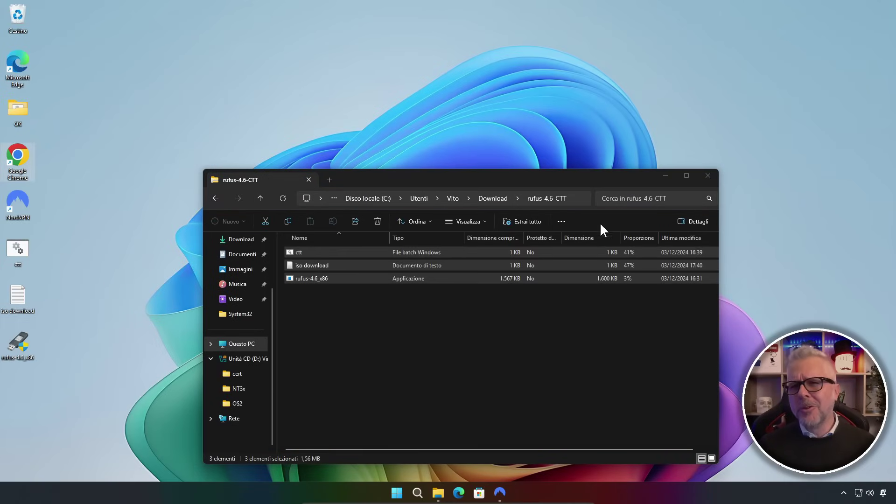
{"action": "left_click", "coordinate": [708, 177]}
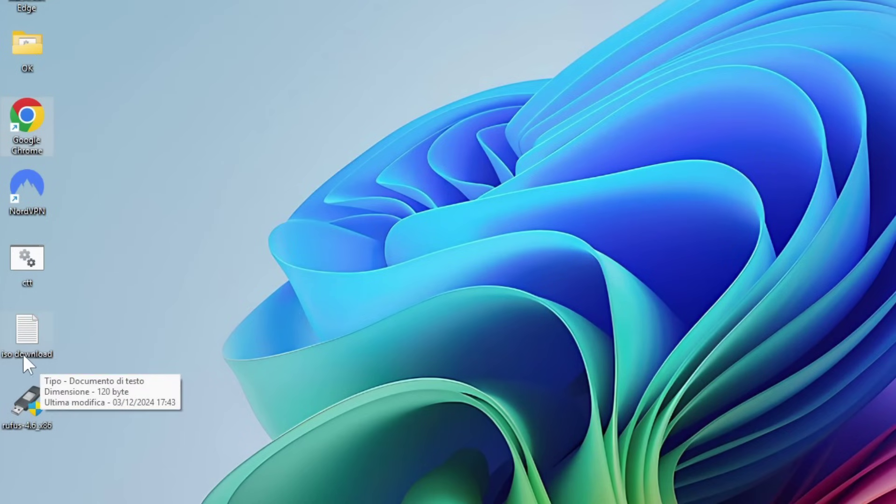
Copy the Windows 11 download link from the iso download text file on the desktop and close the file
{"action": "double_click", "coordinate": [25, 329]}
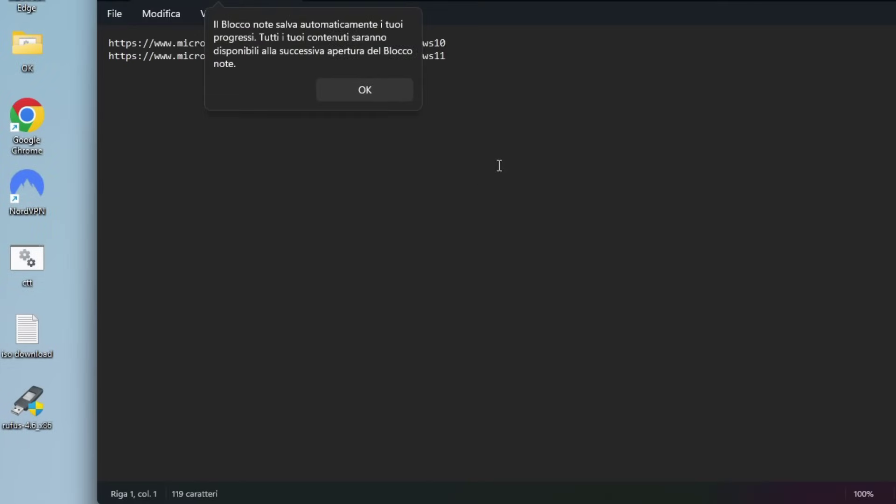
{"action": "left_click", "coordinate": [402, 89]}
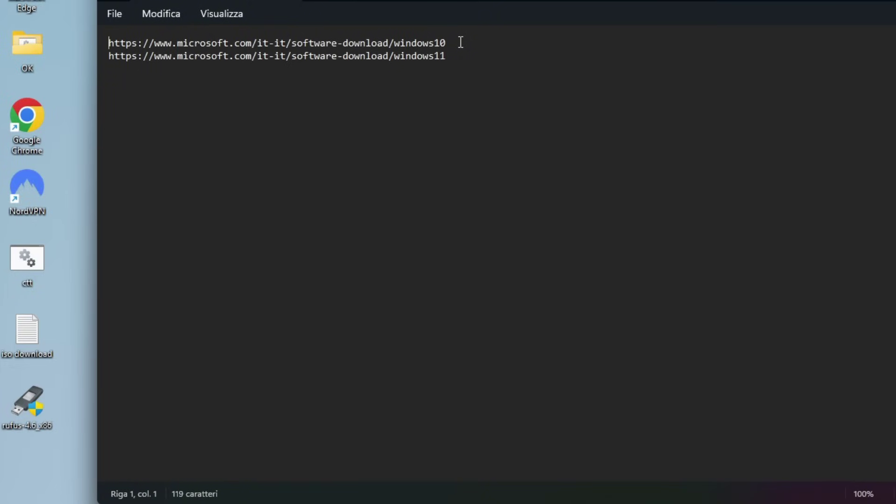
{"action": "left_click", "coordinate": [455, 56]}
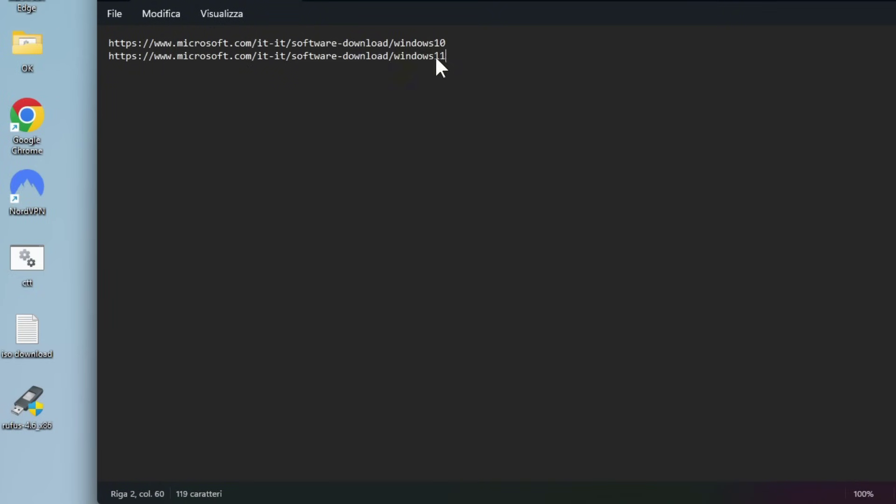
{"action": "left_click_drag", "start_coordinate": [326, 58], "coordinate": [101, 58]}
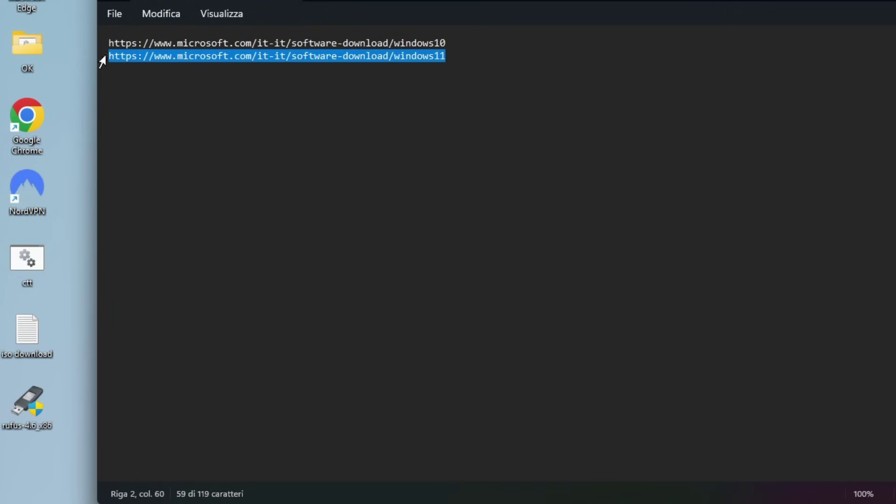
{"action": "right_click", "coordinate": [427, 57]}
{"action": "left_click", "coordinate": [480, 132]}
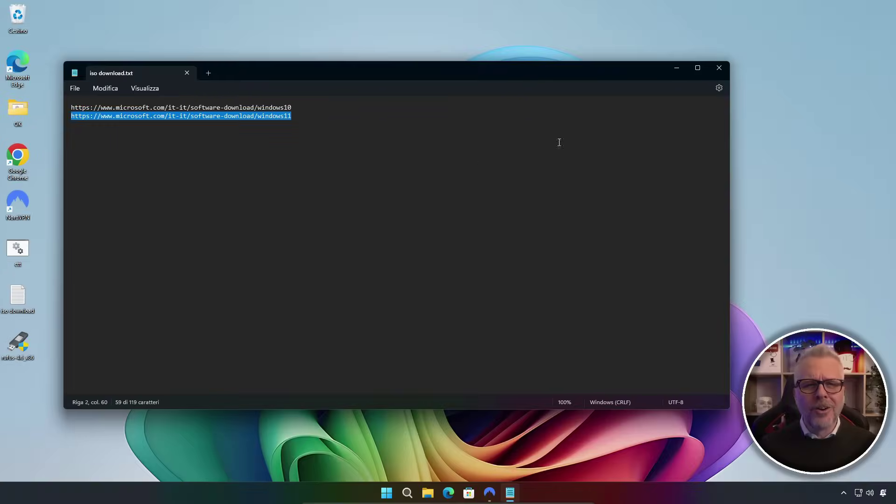
{"action": "left_click", "coordinate": [721, 67]}
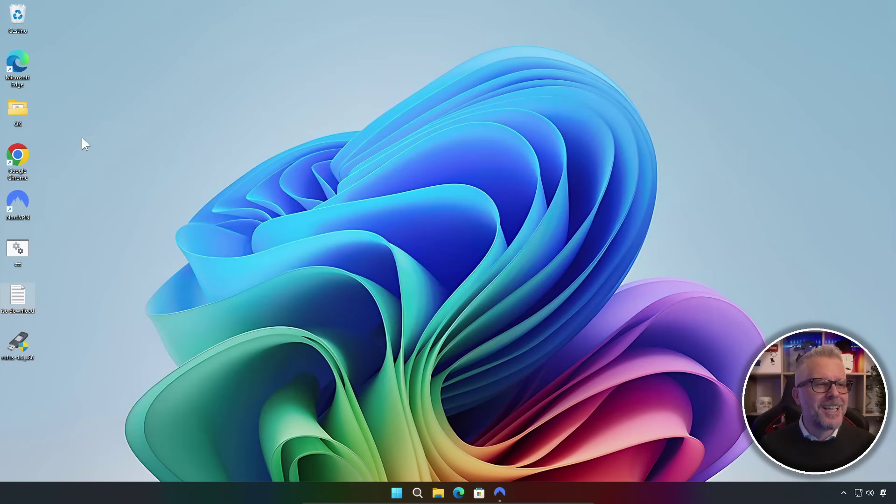
Open Google Chrome and go to the copied microsoft.com/it-it/software-download/windows11 address
{"action": "double_click", "coordinate": [18, 155]}
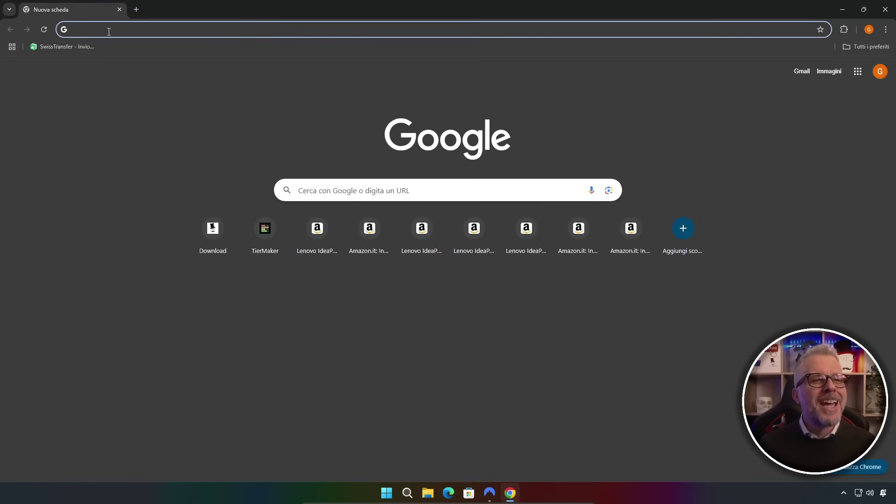
{"action": "right_click", "coordinate": [100, 28]}
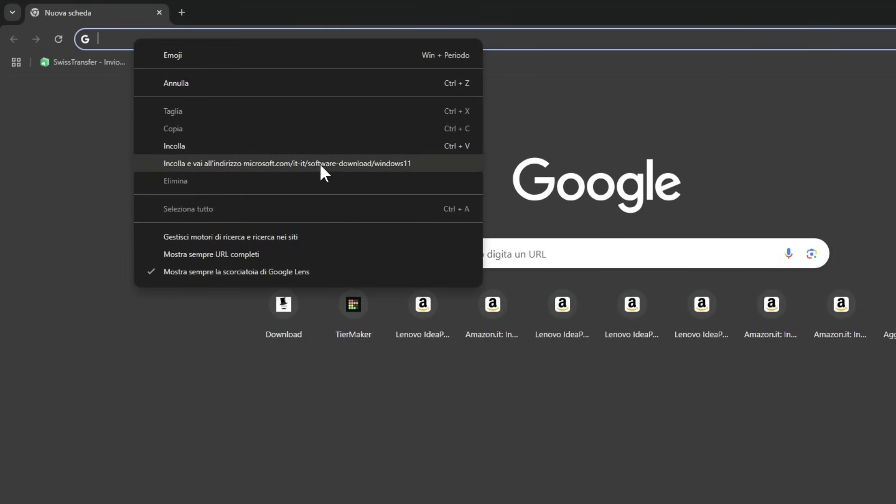
{"action": "left_click", "coordinate": [357, 162]}
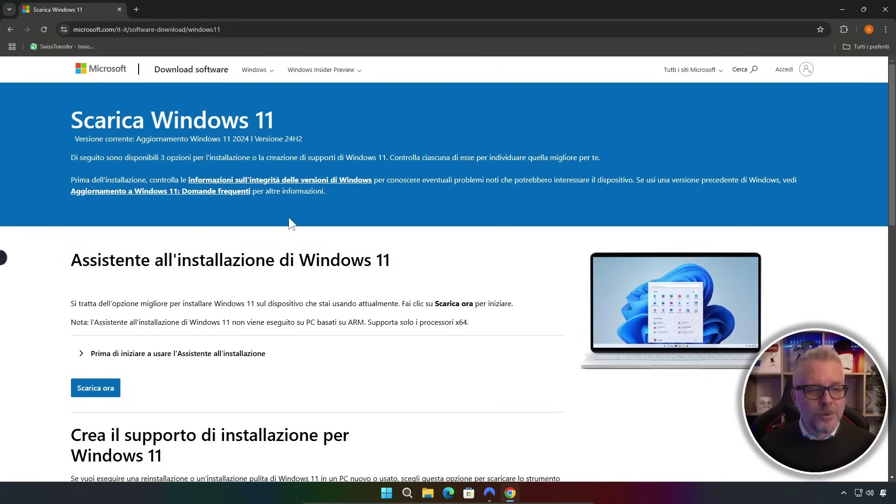
Choose Windows 11 (ISO multiedizione per dispositivi x64) as the disk image and submit the download request
{"action": "scroll", "coordinate": [289, 217], "scroll_direction": "down", "scroll_amount": 6}
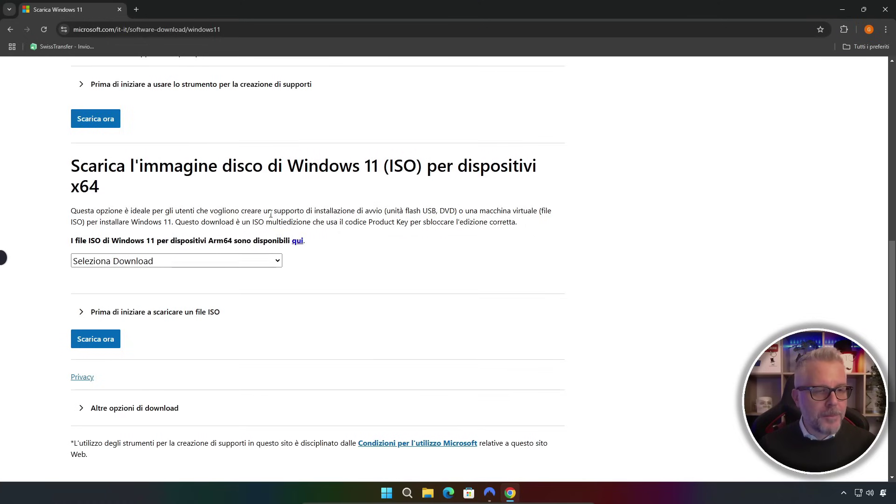
{"action": "left_click", "coordinate": [275, 262]}
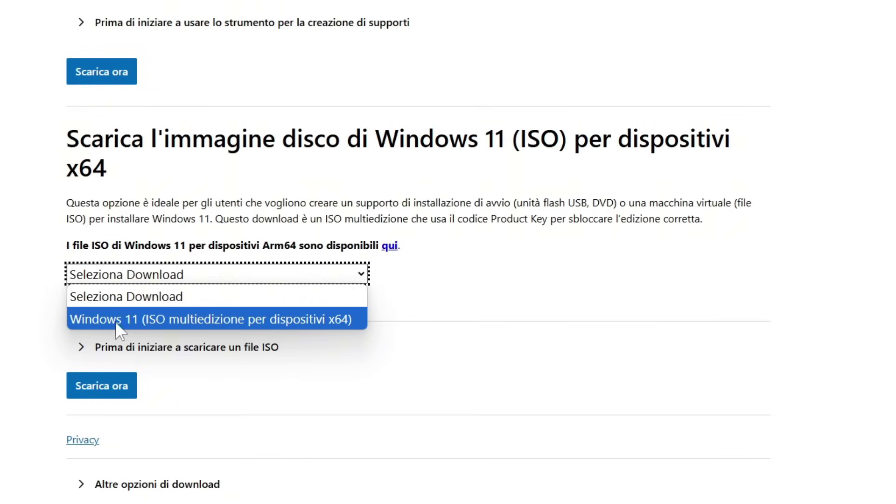
{"action": "left_click", "coordinate": [304, 319]}
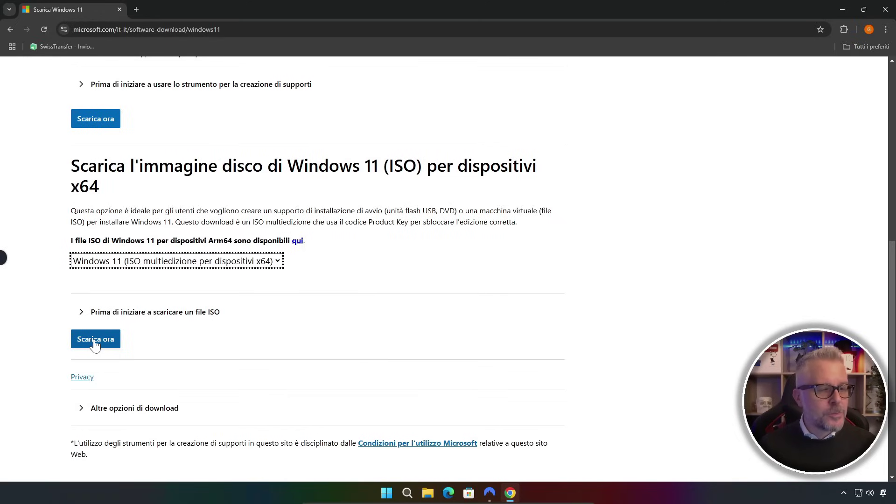
{"action": "left_click", "coordinate": [102, 391]}
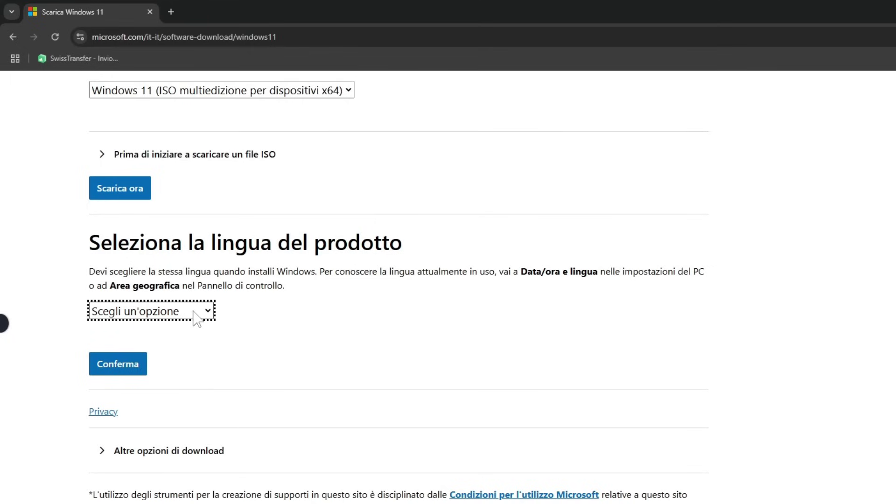
Set the product language to Italiano and confirm it
{"action": "left_click", "coordinate": [210, 313]}
{"action": "scroll", "coordinate": [185, 275], "scroll_direction": "down", "scroll_amount": 1}
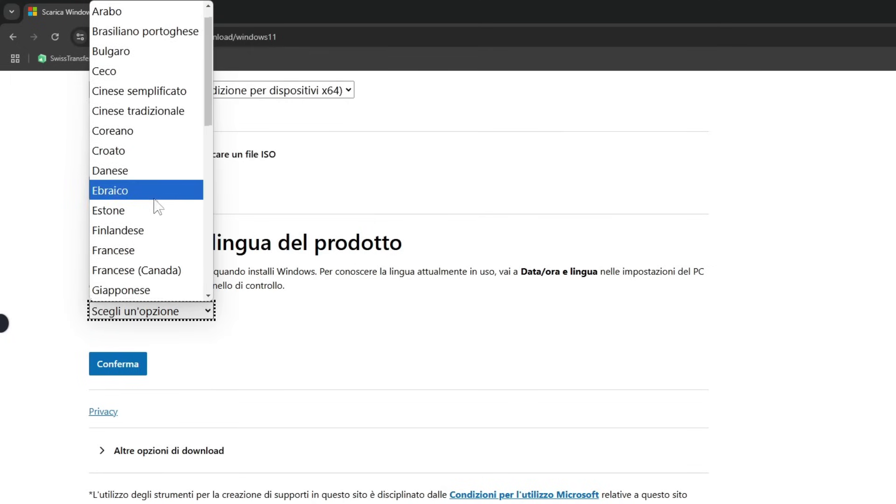
{"action": "scroll", "coordinate": [156, 208], "scroll_direction": "down", "scroll_amount": 5}
{"action": "scroll", "coordinate": [156, 207], "scroll_direction": "up", "scroll_amount": 3}
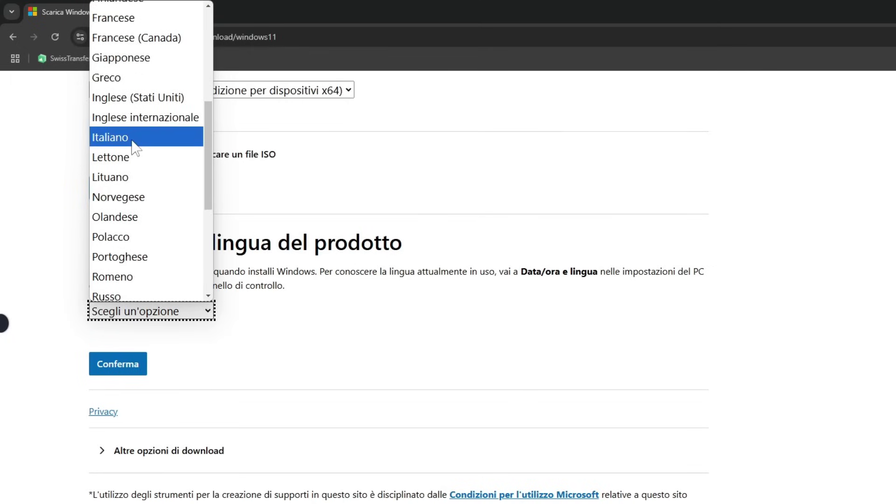
{"action": "left_click", "coordinate": [135, 145]}
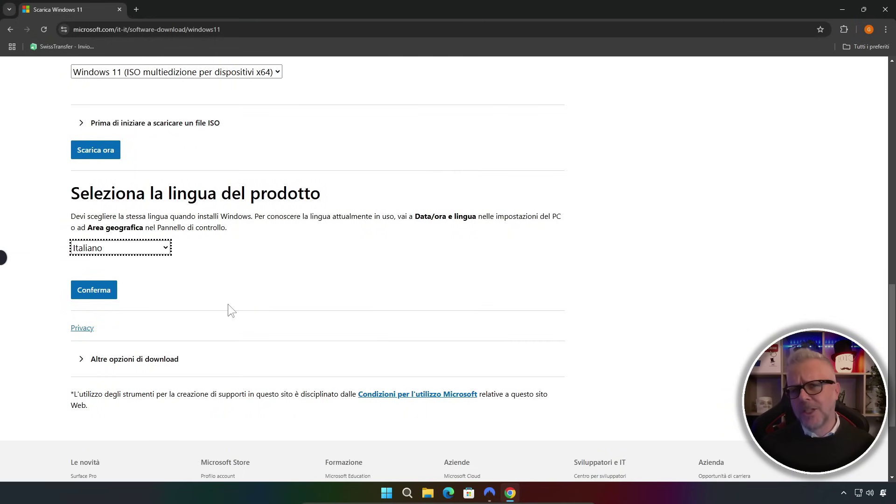
{"action": "left_click", "coordinate": [96, 292]}
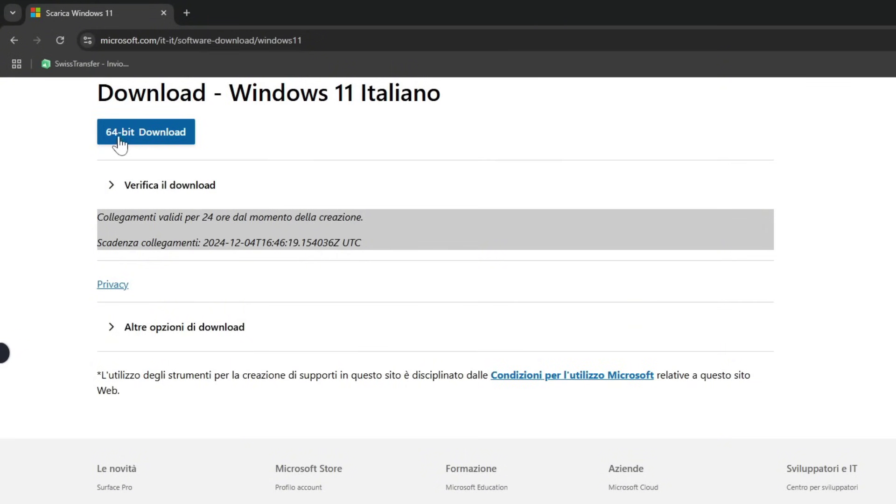
Download the 64-bit Italian Windows 11 ISO and show the finished file in its folder
{"action": "left_click", "coordinate": [140, 139]}
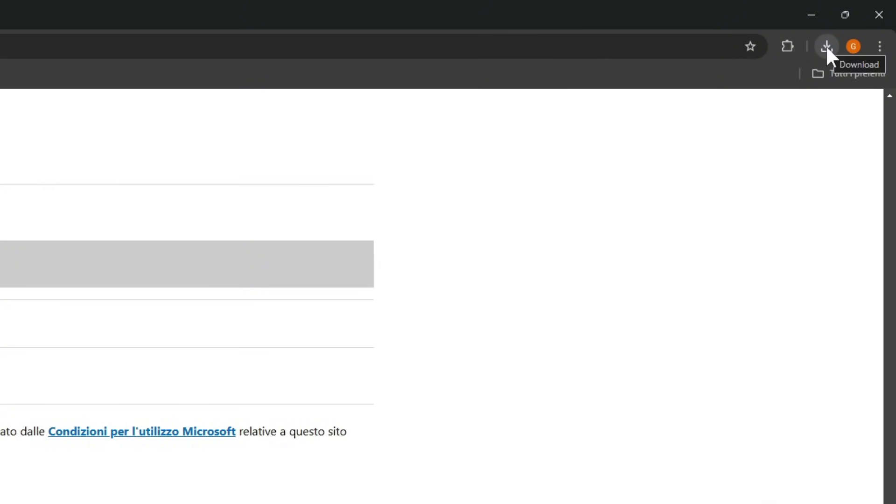
{"action": "left_click", "coordinate": [828, 46]}
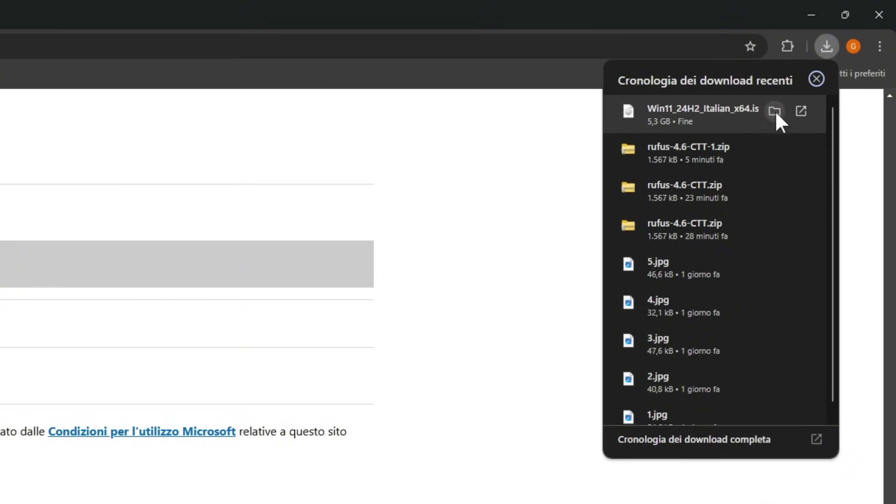
{"action": "left_click", "coordinate": [775, 111]}
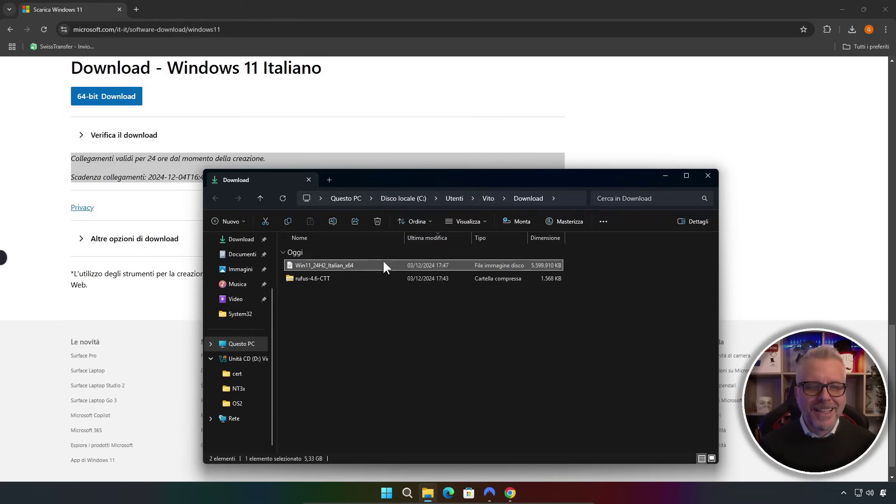
Close the browser, move the Win11_24H2_Italian_x64 ISO from Download to the desktop, and close the folder window
{"action": "left_click", "coordinate": [885, 9]}
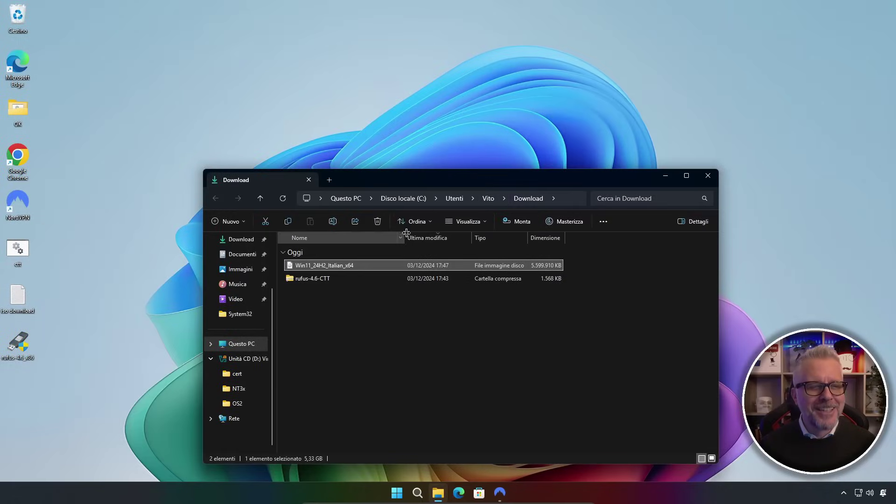
{"action": "left_click_drag", "start_coordinate": [307, 268], "coordinate": [13, 379]}
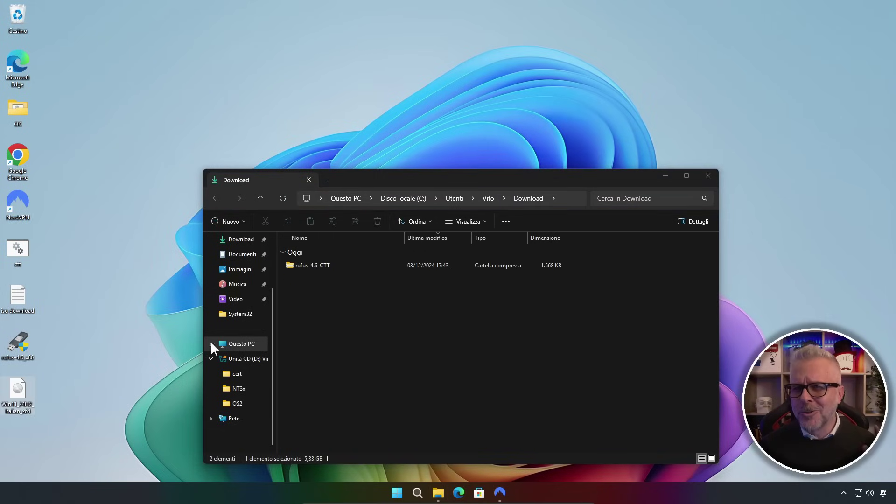
{"action": "left_click", "coordinate": [705, 175]}
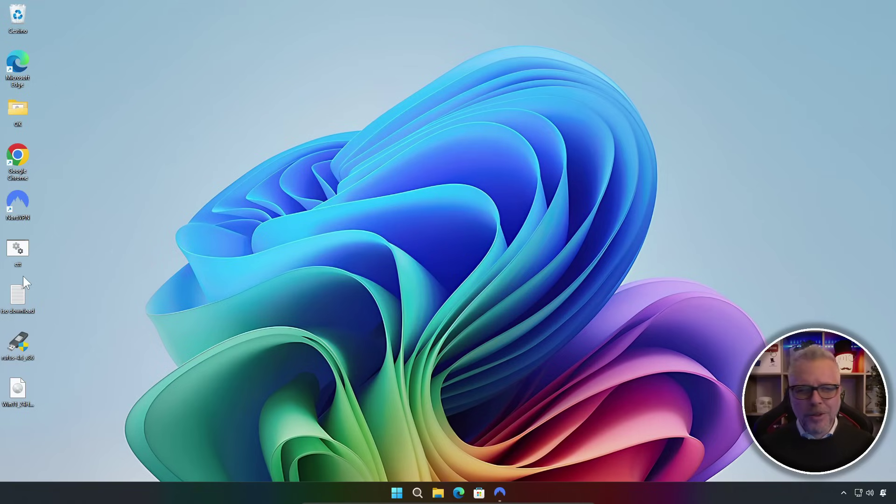
Run the ctt script from the desktop with administrator permission and open the MicroWin section of the Windows toolbox
{"action": "double_click", "coordinate": [17, 251]}
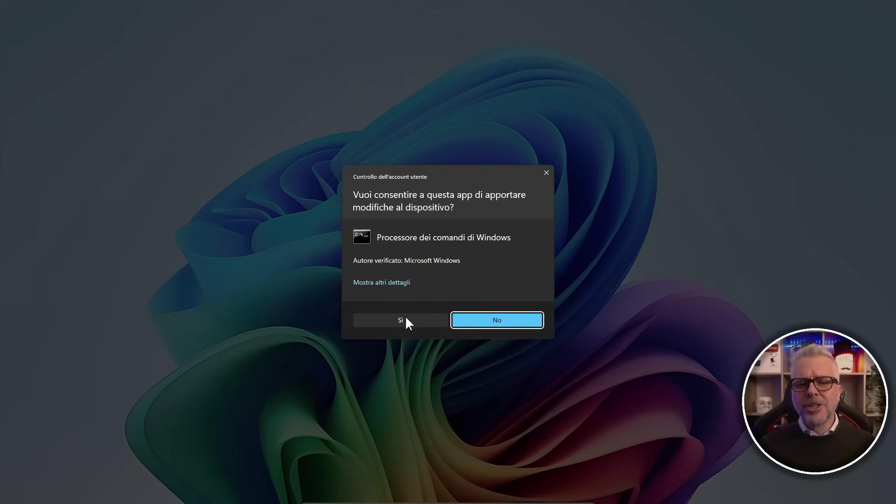
{"action": "left_click", "coordinate": [408, 319]}
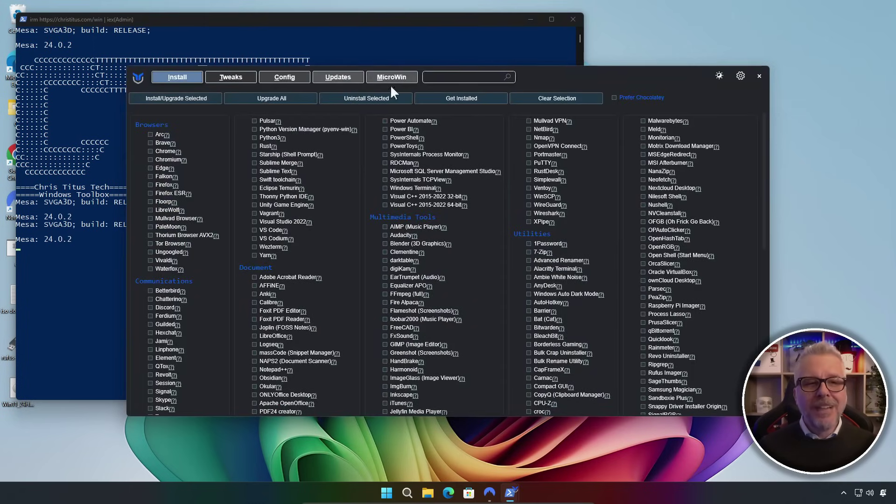
{"action": "left_click_drag", "start_coordinate": [556, 76], "coordinate": [688, 79]}
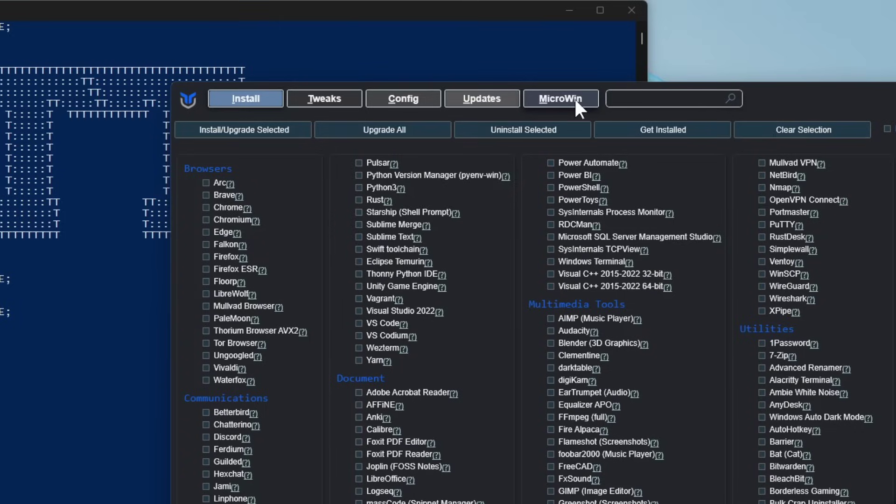
{"action": "left_click", "coordinate": [574, 97]}
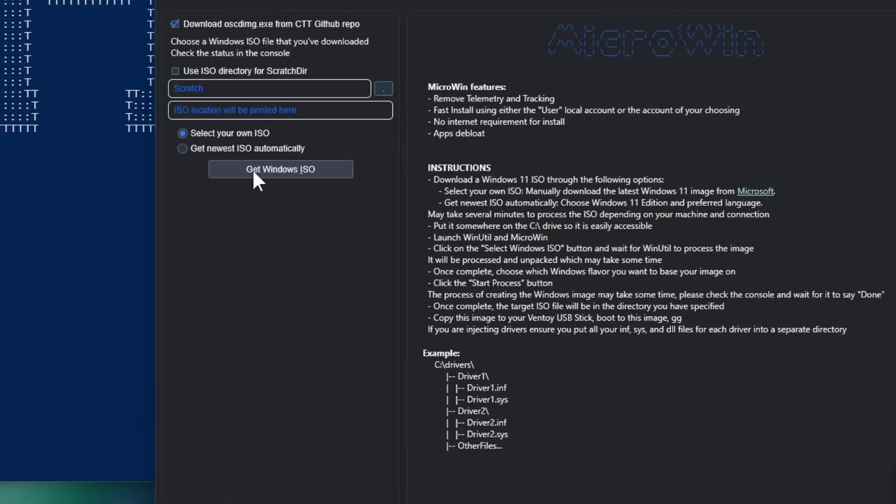
Load the Win11_24H2_Italian_x64 ISO from the Desktop into MicroWin, accepting the download of oscdimg.exe
{"action": "left_click", "coordinate": [307, 171]}
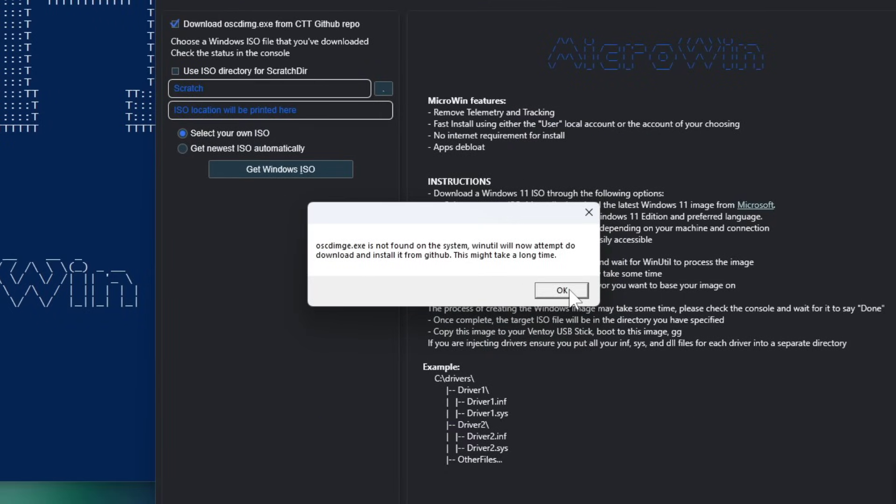
{"action": "left_click", "coordinate": [570, 290]}
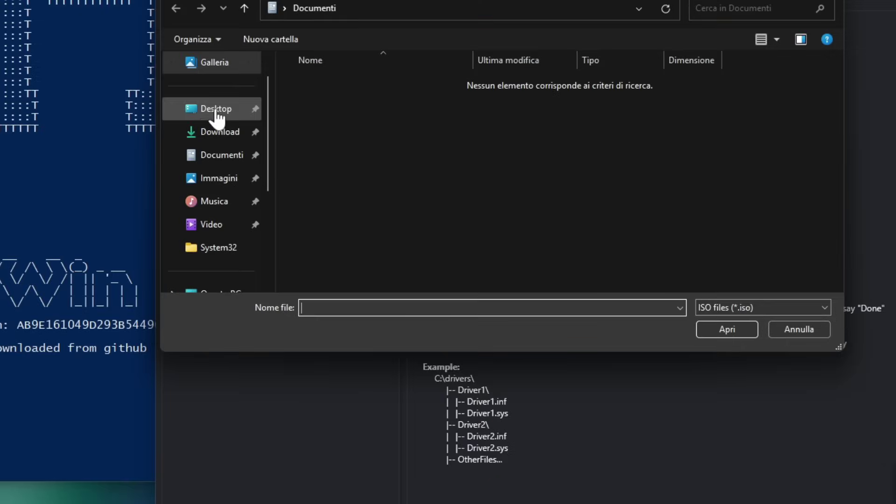
{"action": "left_click", "coordinate": [209, 117]}
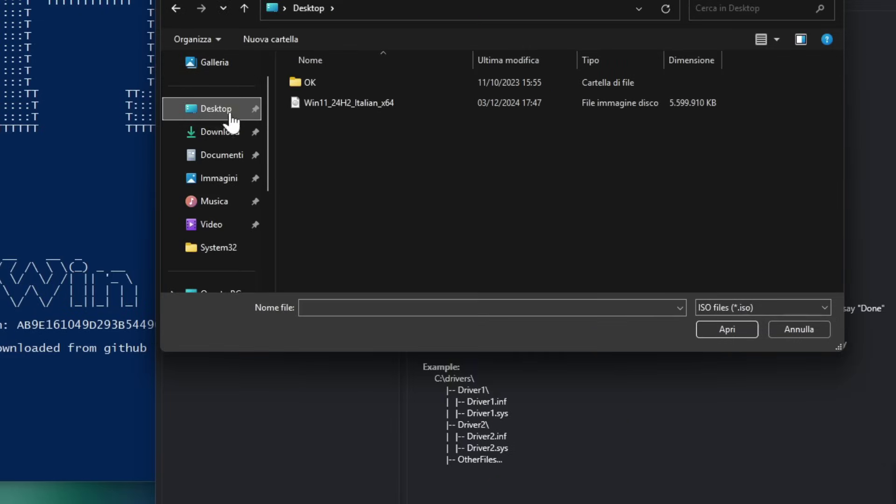
{"action": "left_click", "coordinate": [381, 104]}
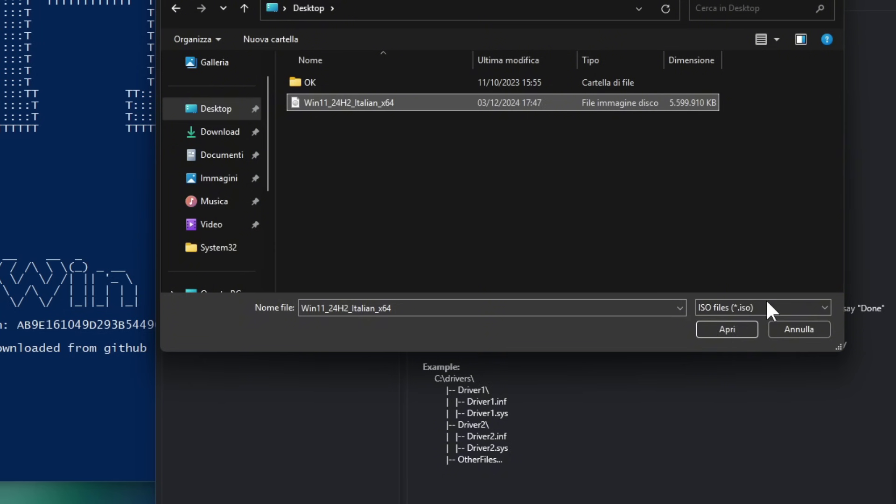
{"action": "left_click", "coordinate": [727, 329]}
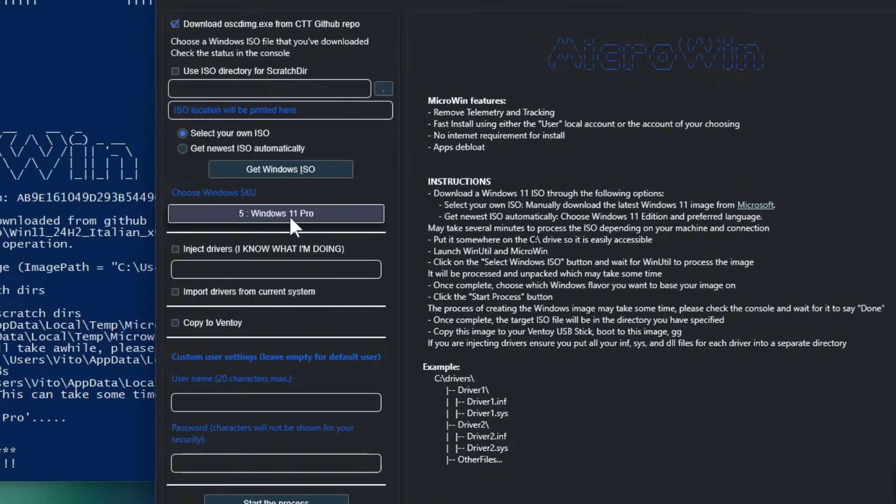
Choose the 1 : Windows 11 Home edition and build the MicroWin image as windows11ctt on the Desktop
{"action": "left_click", "coordinate": [289, 215]}
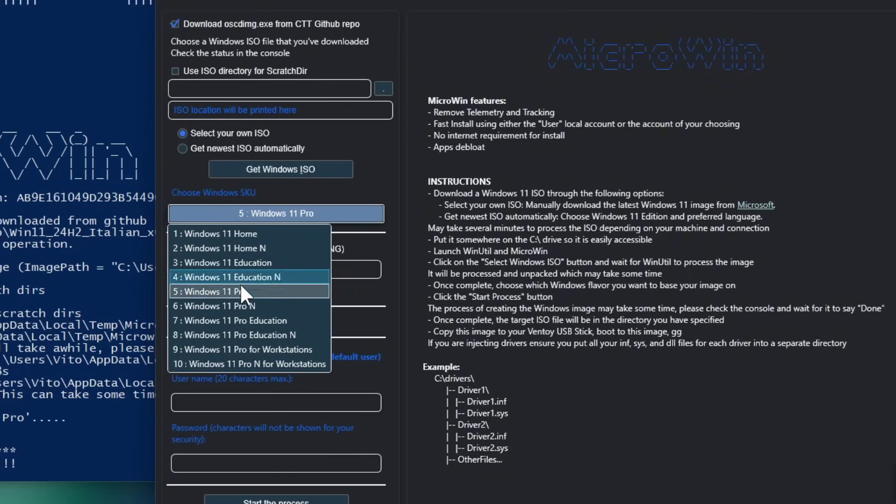
{"action": "left_click", "coordinate": [244, 232]}
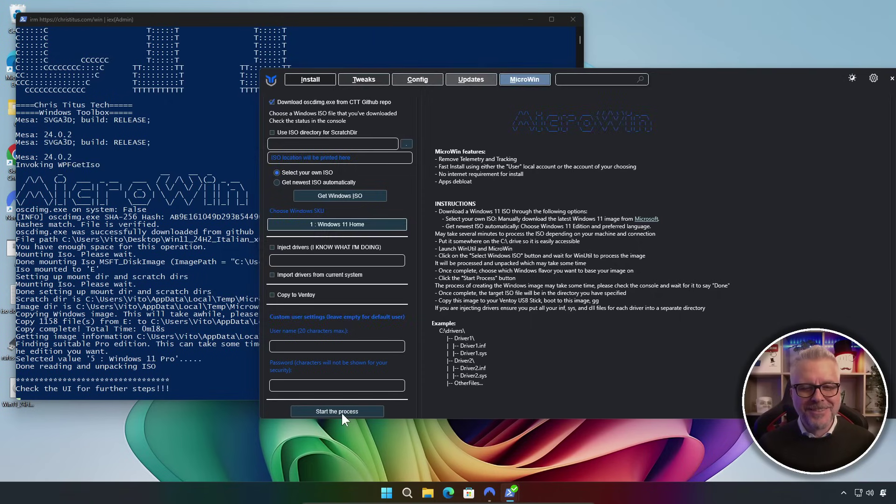
{"action": "left_click", "coordinate": [449, 341]}
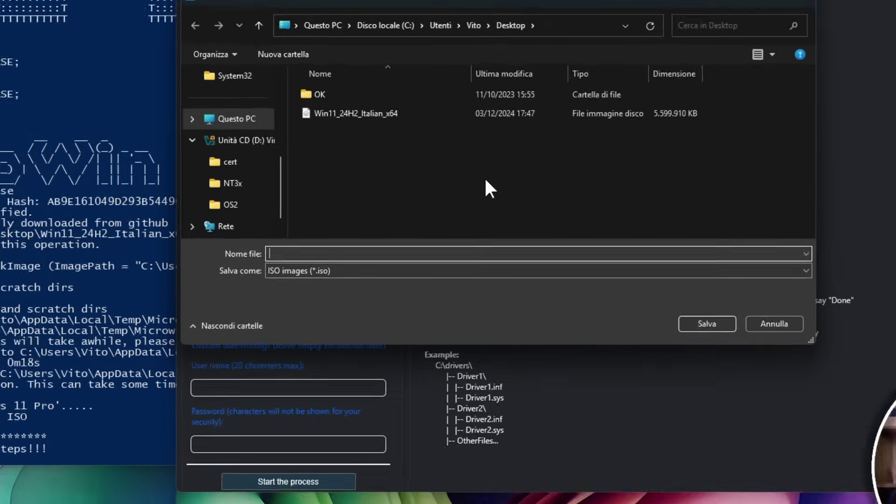
{"action": "type", "text": "windo"}
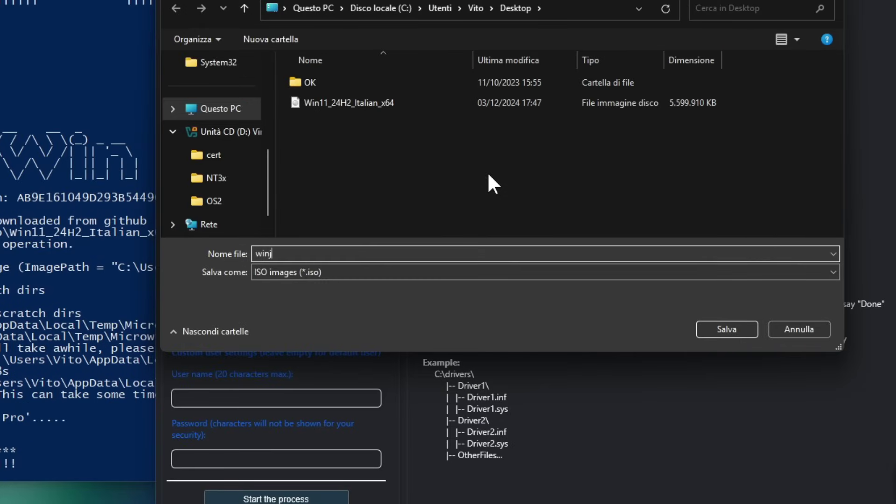
{"action": "type", "text": "ws11ctt"}
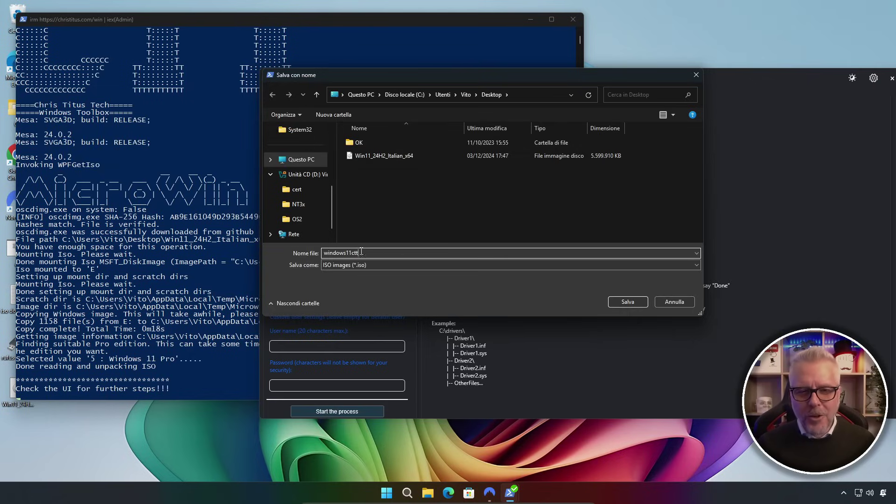
{"action": "left_click", "coordinate": [628, 302]}
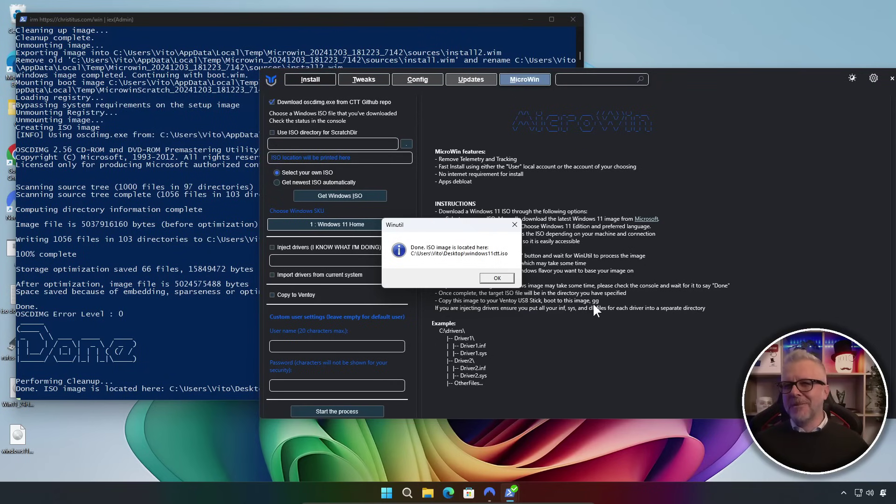
Dismiss the MicroWin completion message and close the toolbox
{"action": "left_click", "coordinate": [498, 279]}
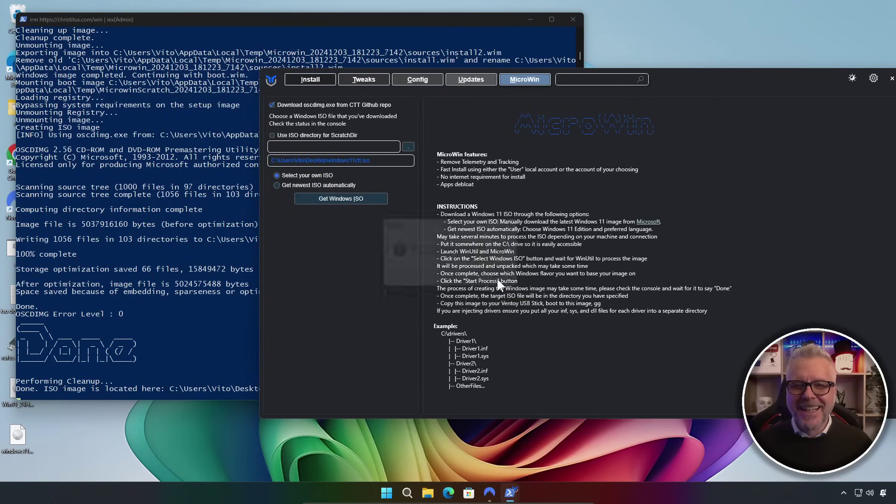
{"action": "left_click_drag", "start_coordinate": [825, 93], "coordinate": [799, 92]}
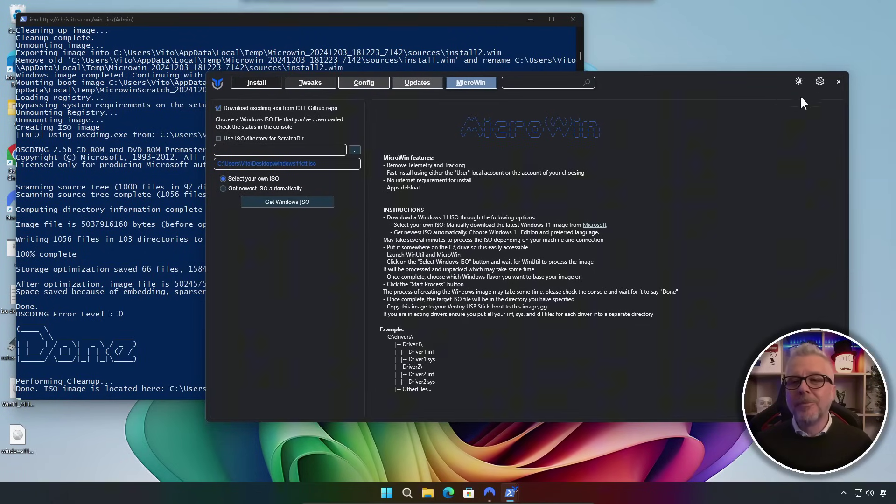
{"action": "left_click", "coordinate": [839, 81]}
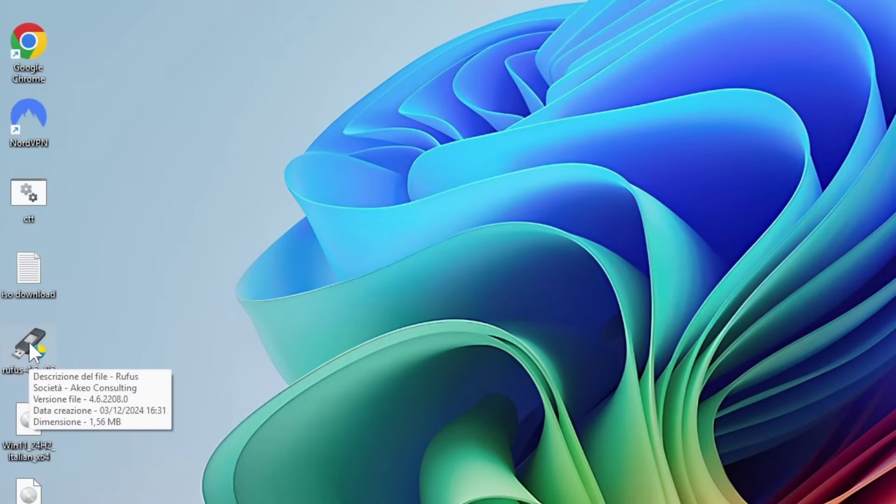
Launch Rufus from the desktop with online update checks allowed and load windows11ctt.iso as the boot image
{"action": "double_click", "coordinate": [29, 345]}
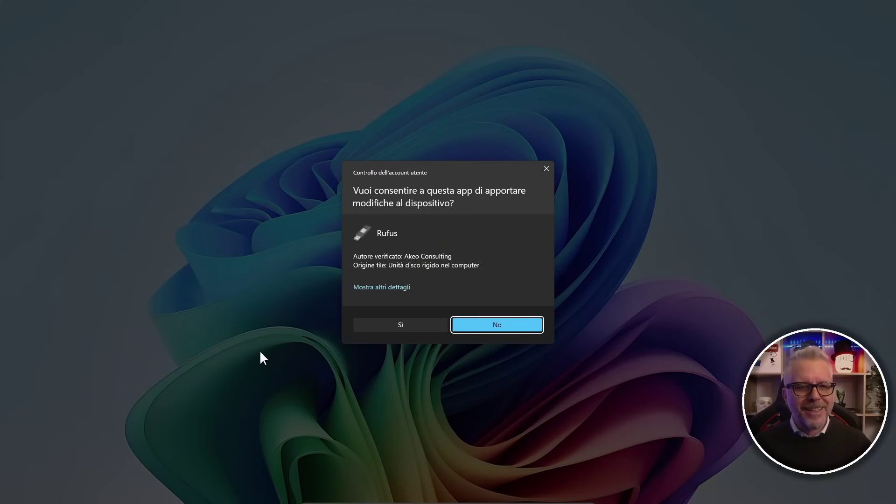
{"action": "left_click", "coordinate": [411, 324]}
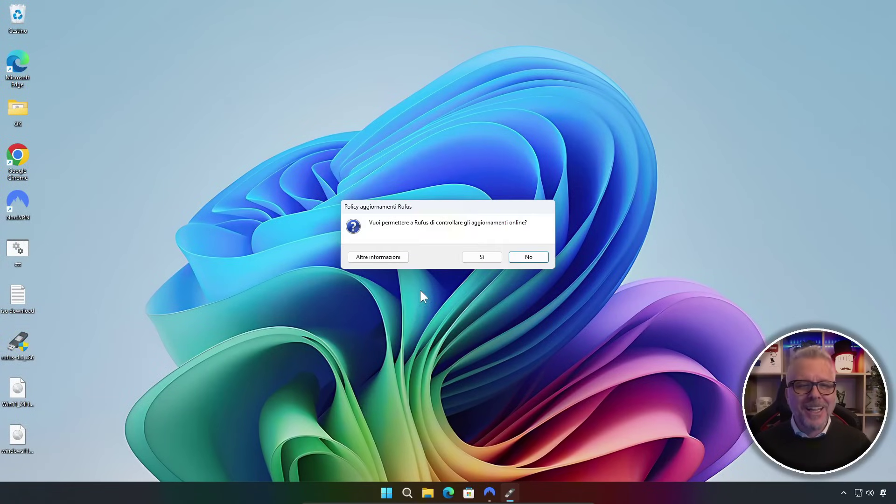
{"action": "left_click", "coordinate": [483, 257]}
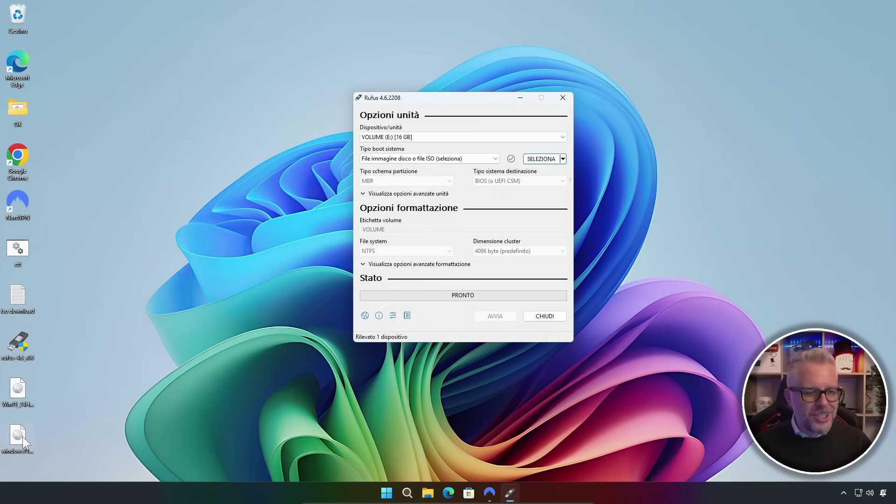
{"action": "left_click_drag", "start_coordinate": [17, 437], "coordinate": [499, 194]}
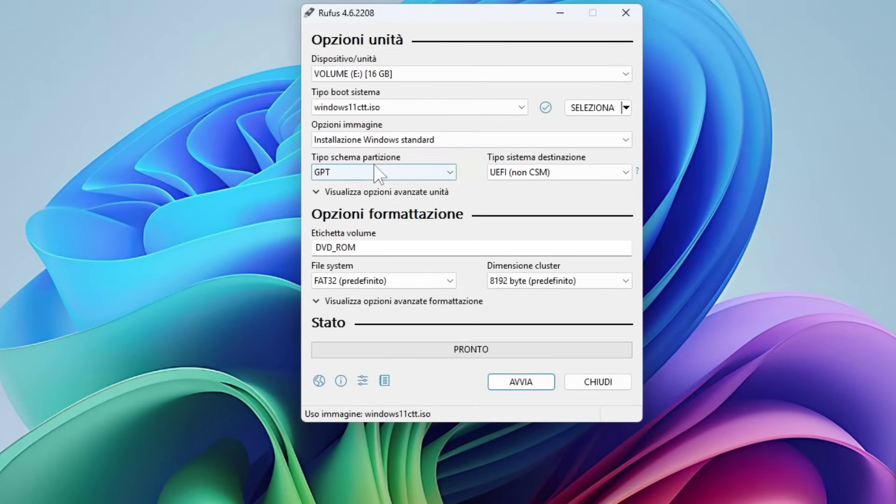
Set the partition scheme to MBR and the target system to BIOS (o UEFI CSM)
{"action": "left_click", "coordinate": [450, 174]}
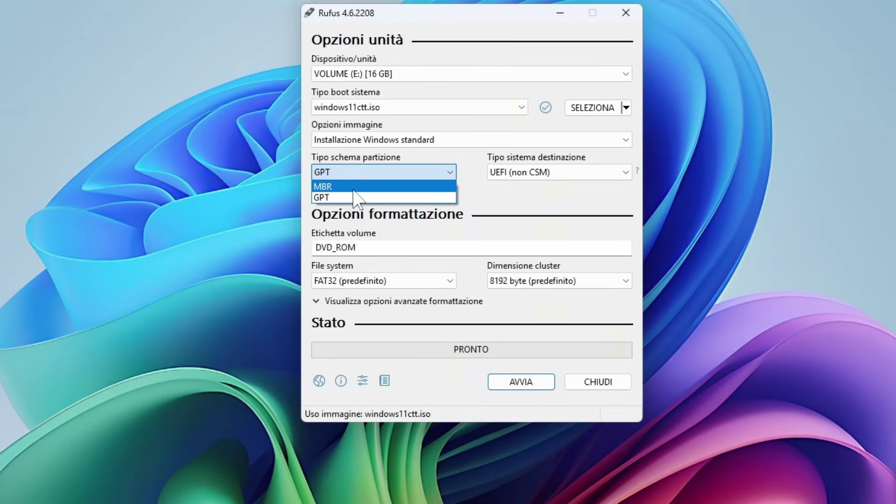
{"action": "left_click", "coordinate": [353, 189]}
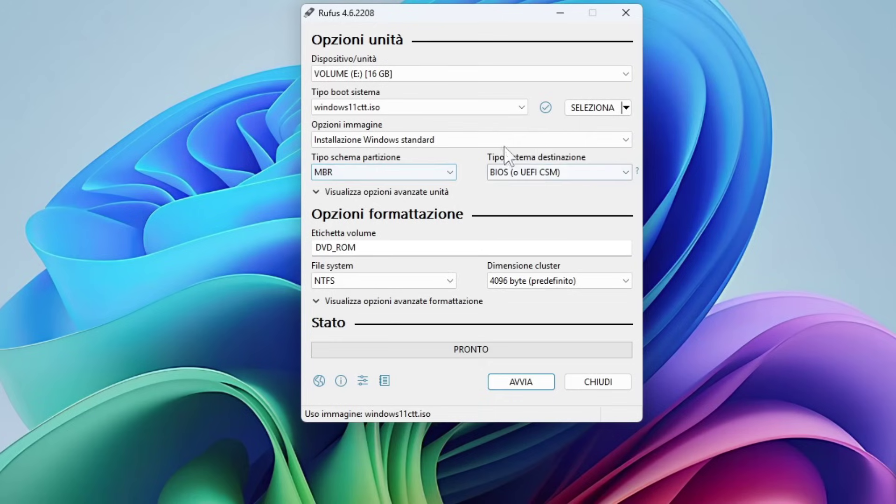
{"action": "left_click", "coordinate": [590, 173]}
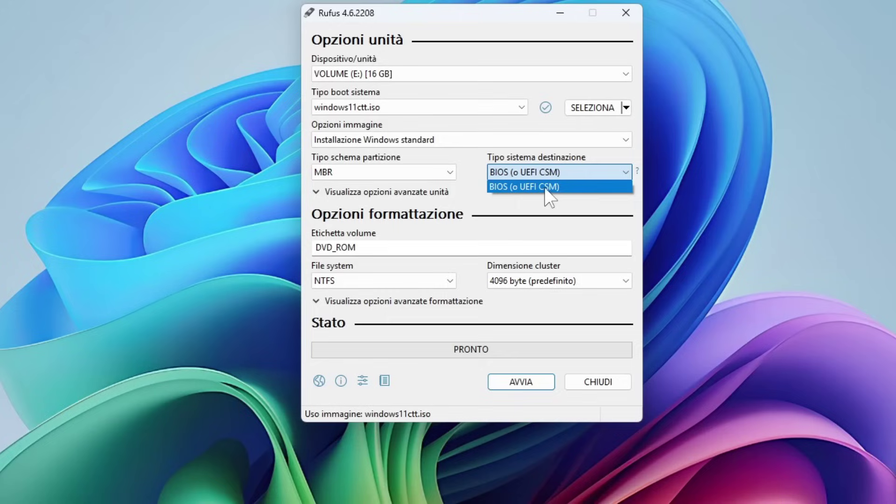
{"action": "left_click", "coordinate": [574, 188]}
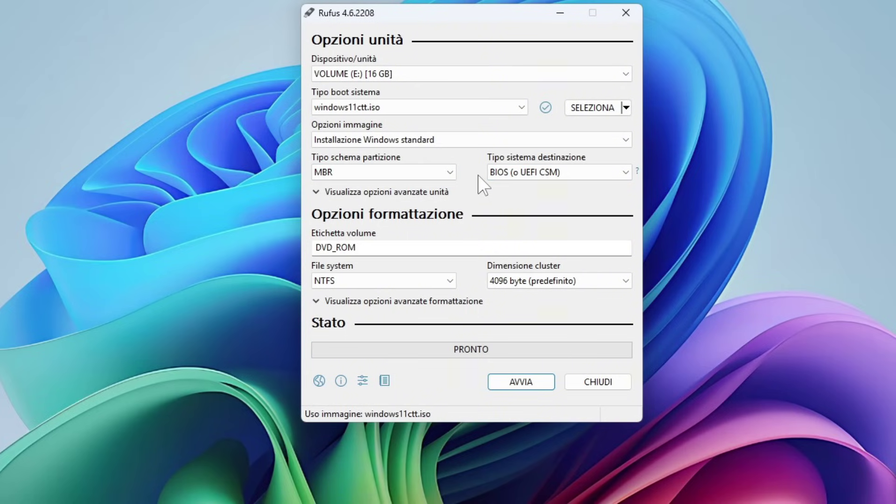
Start the USB creation, customizing the Windows installation to copy this user's regional options, disable data collection and disable automatic BitLocker encryption
{"action": "left_click", "coordinate": [519, 383]}
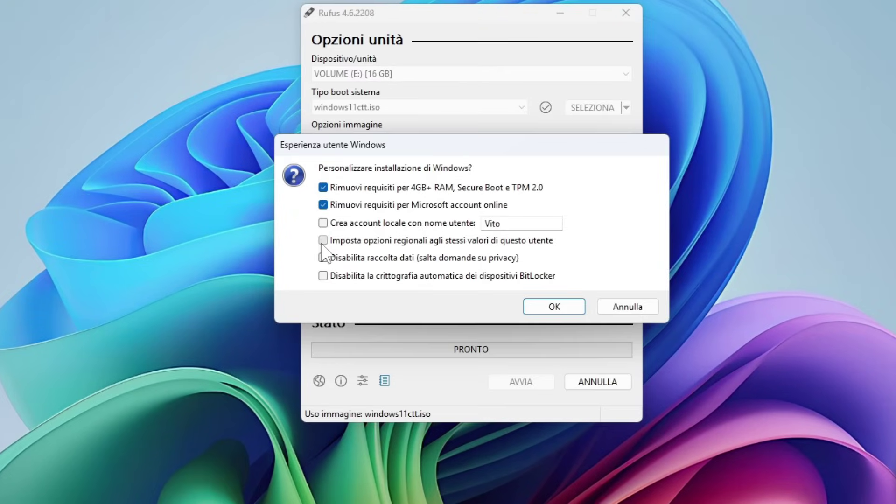
{"action": "left_click", "coordinate": [368, 244]}
{"action": "left_click", "coordinate": [323, 258]}
{"action": "left_click", "coordinate": [323, 276]}
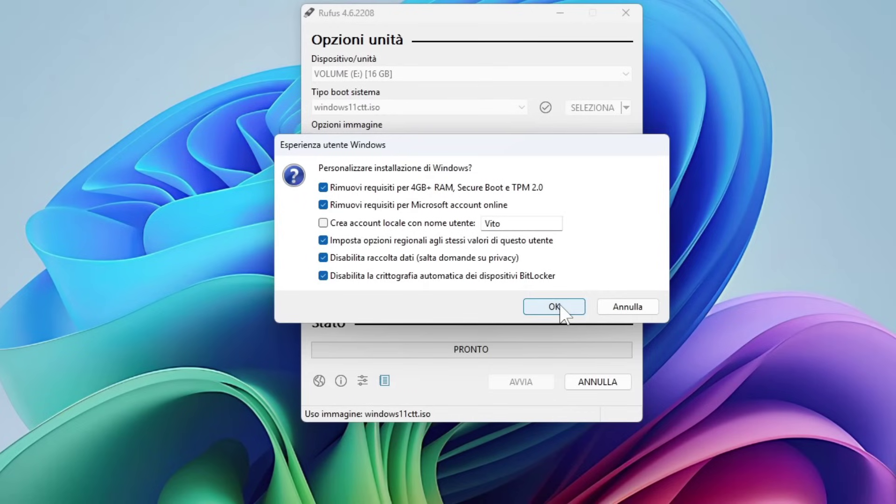
{"action": "left_click", "coordinate": [518, 286]}
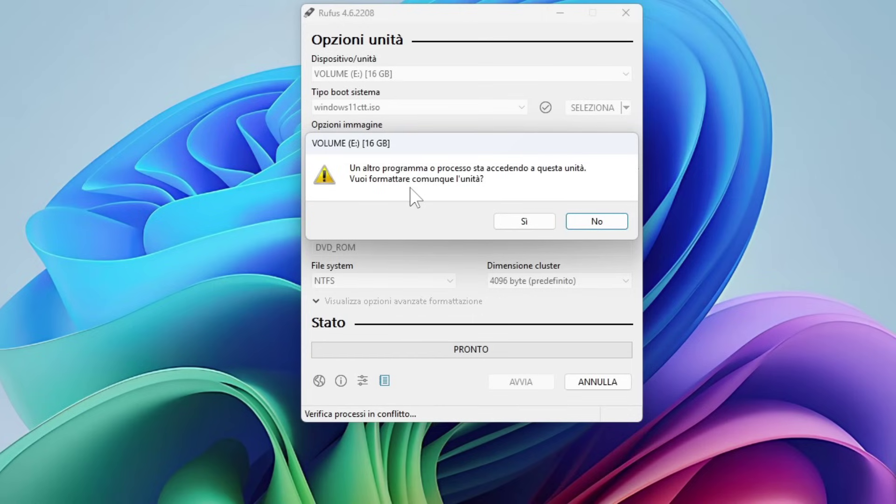
Confirm formatting and erasing the 16 GB USB drive, write the image to it, and close Rufus once writing finishes
{"action": "left_click", "coordinate": [525, 222]}
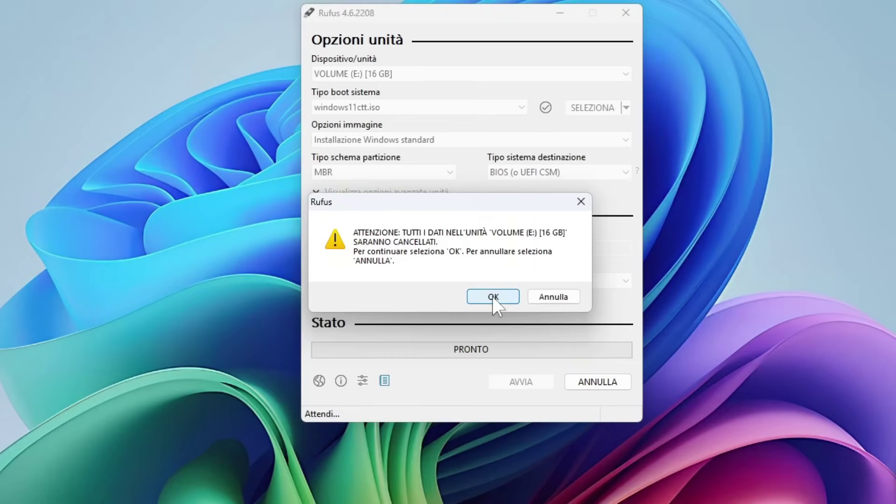
{"action": "left_click", "coordinate": [477, 281]}
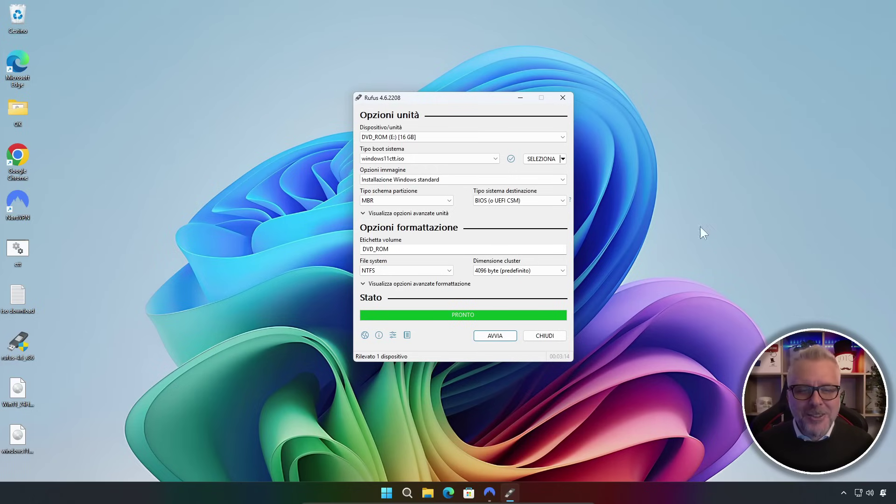
{"action": "left_click", "coordinate": [552, 337]}
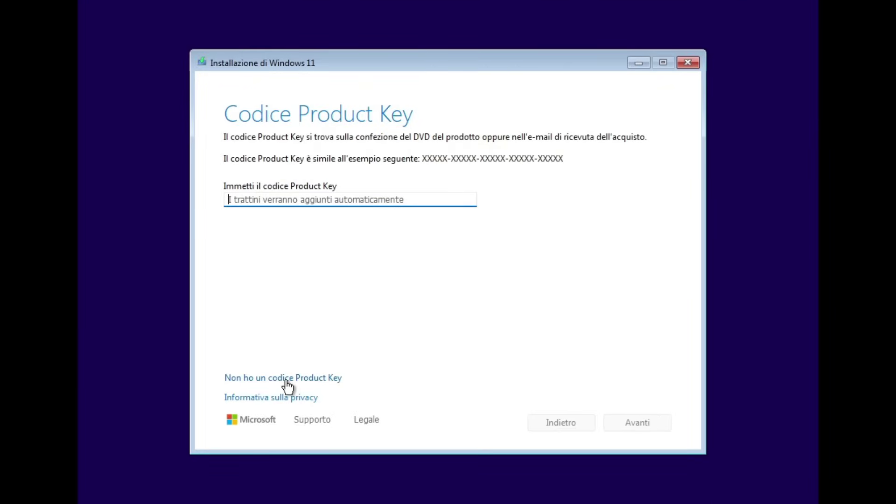
Continue Windows 11 Setup without a product key
{"action": "left_click", "coordinate": [285, 380]}
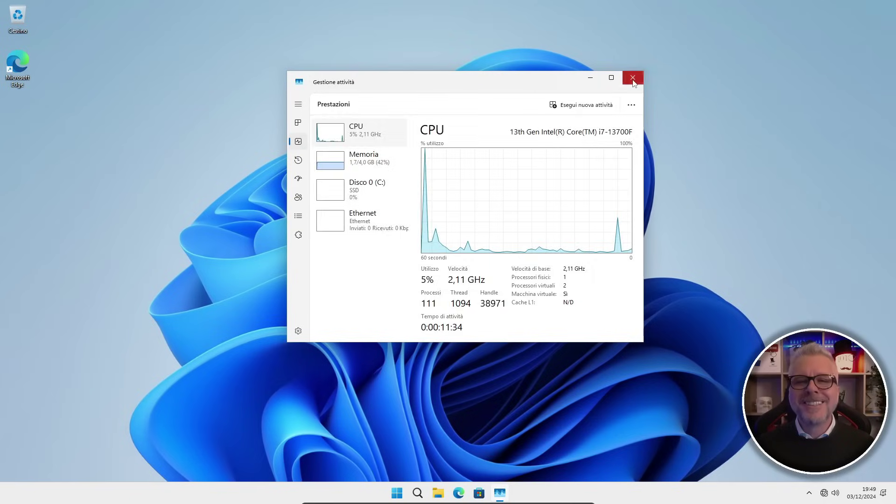
Close Task Manager and review the complete list of installed apps on the new Windows system
{"action": "left_click", "coordinate": [693, 19]}
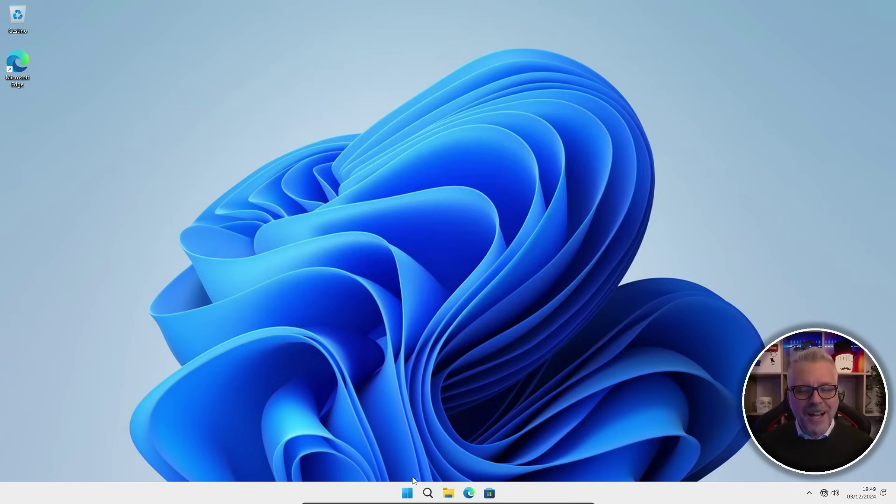
{"action": "left_click", "coordinate": [407, 494]}
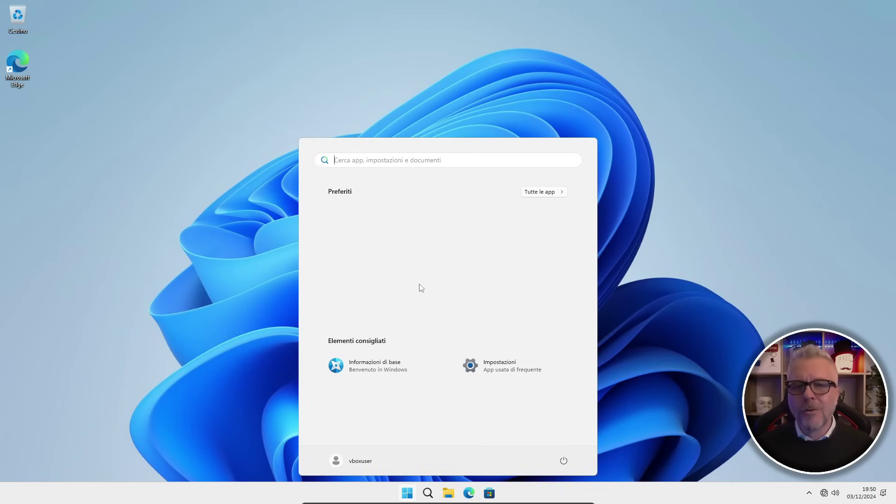
{"action": "left_click", "coordinate": [551, 192]}
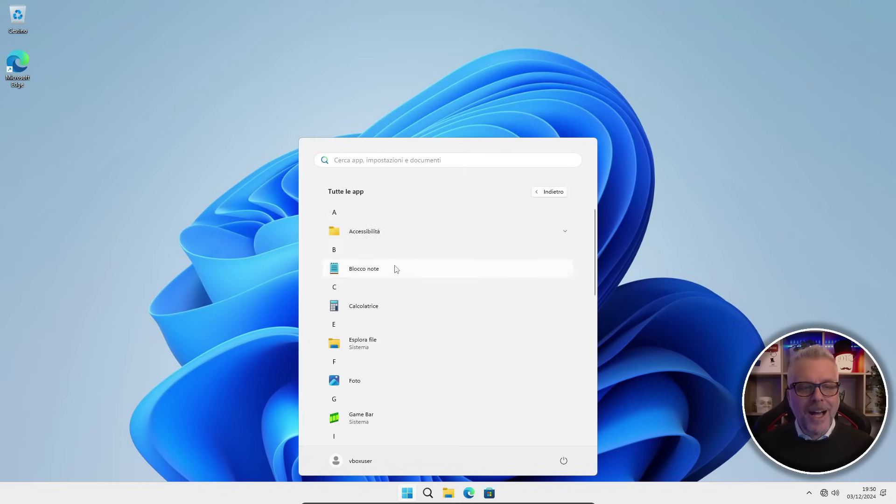
{"action": "scroll", "coordinate": [397, 268], "scroll_direction": "down", "scroll_amount": 2}
{"action": "scroll", "coordinate": [405, 275], "scroll_direction": "down", "scroll_amount": 5}
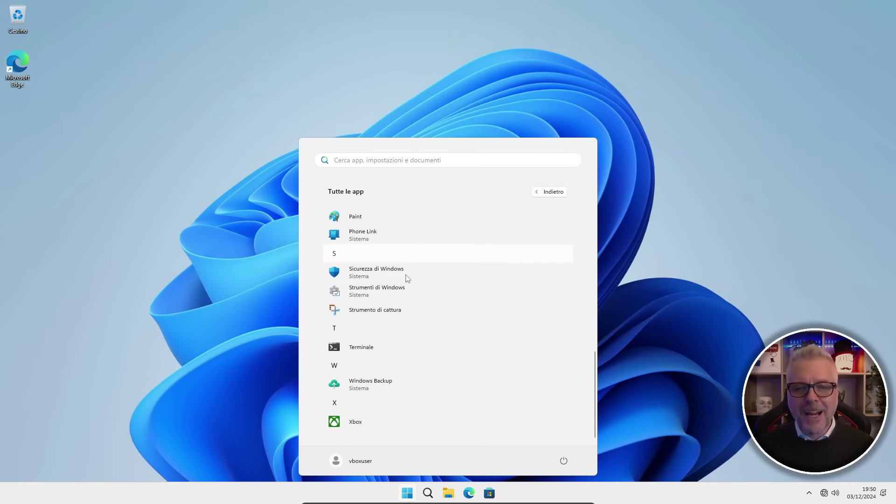
{"action": "left_click", "coordinate": [689, 153]}
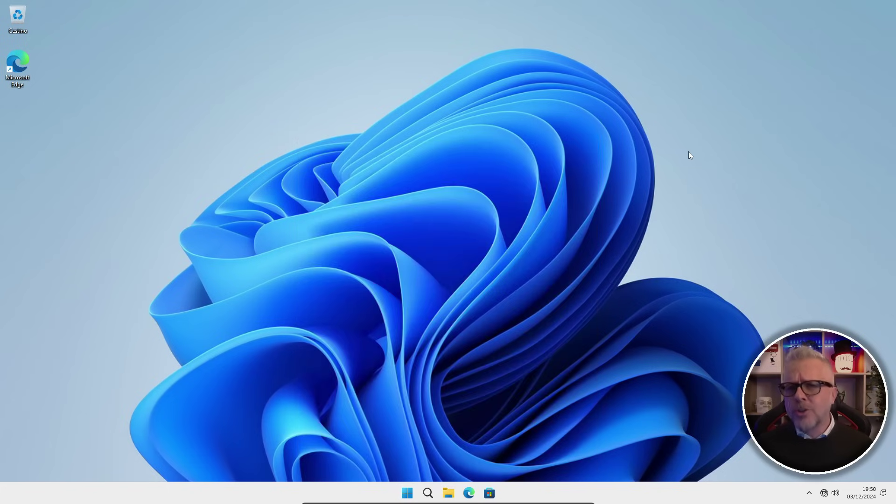
Open Windows Security from the hidden tray icons, check the protection overview, and close it
{"action": "left_click", "coordinate": [809, 493]}
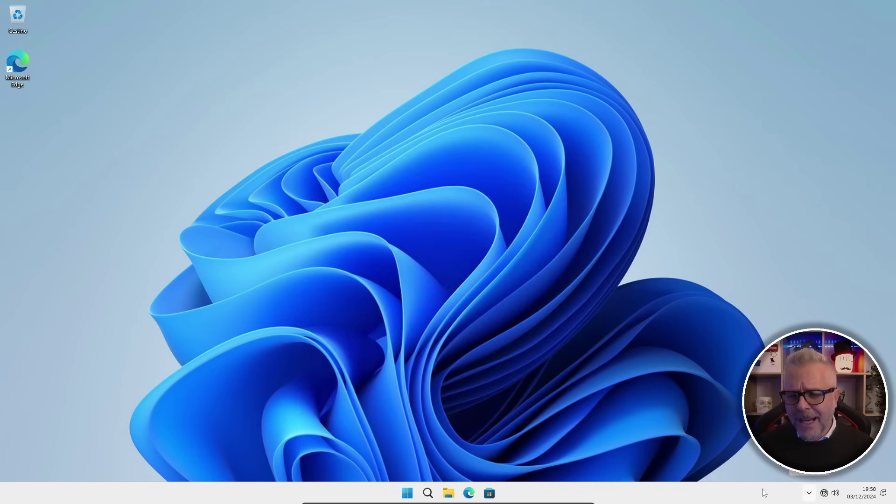
{"action": "left_click", "coordinate": [819, 467]}
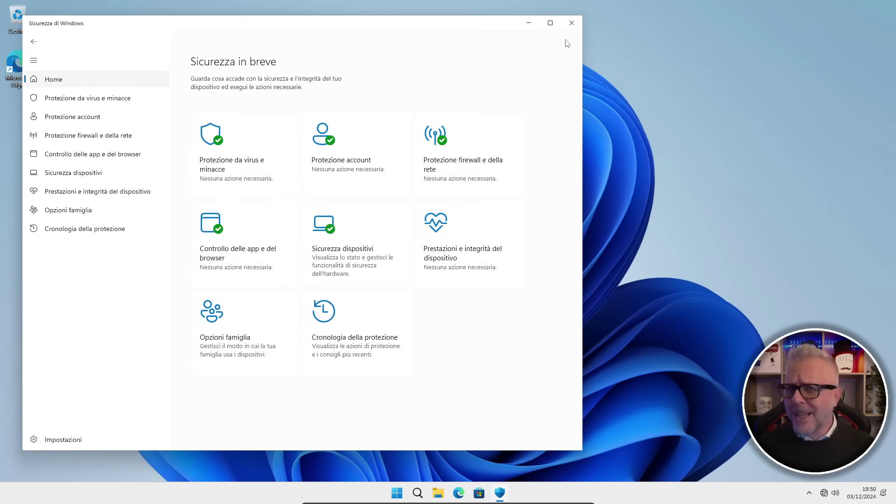
{"action": "left_click", "coordinate": [572, 23]}
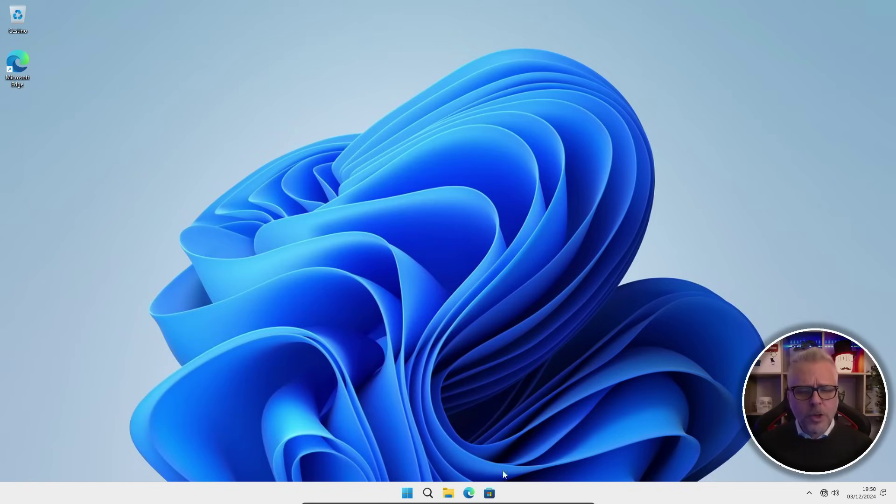